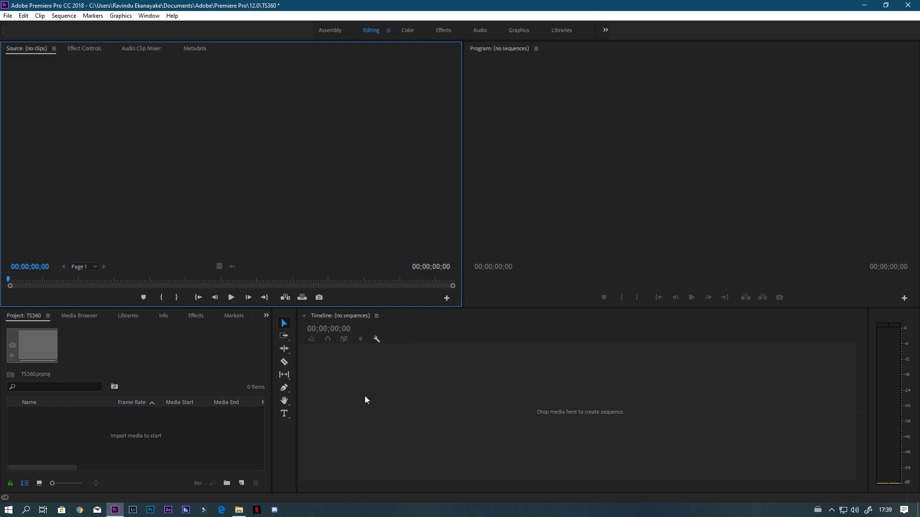
{"action": "left_click", "coordinate": [578, 226]}
{"action": "left_click", "coordinate": [553, 341]}
{"action": "left_click", "coordinate": [217, 408]}
{"action": "left_click", "coordinate": [398, 400]}
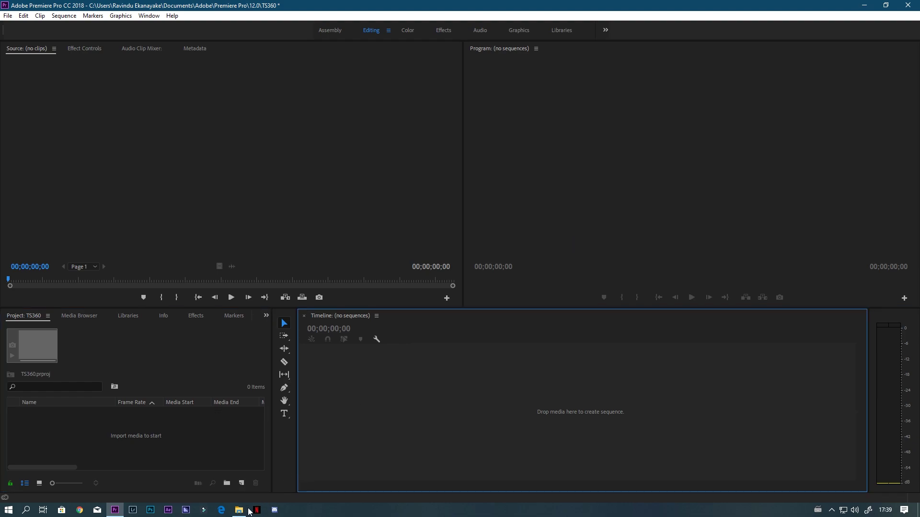
Import the video IRON MAN VS THANOS from the 12.0 folder in File Explorer into the TS360 project.
{"action": "left_click", "coordinate": [239, 510]}
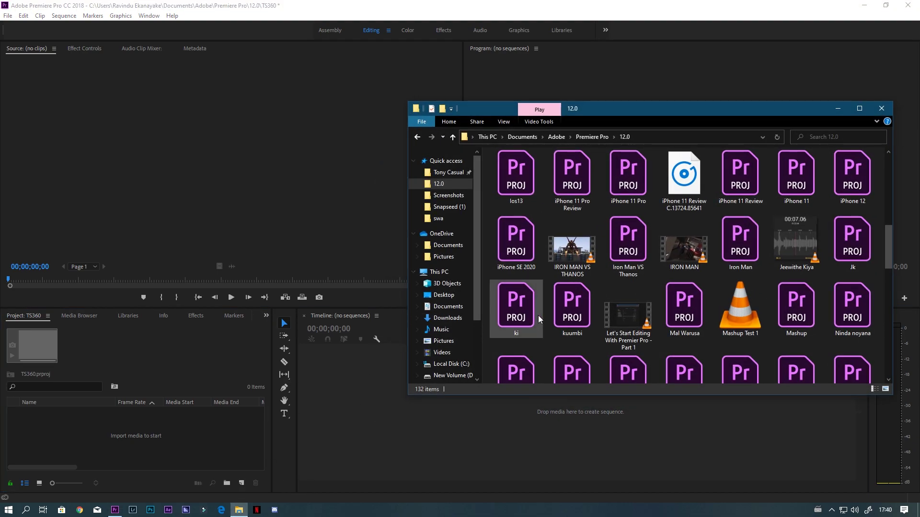
{"action": "left_click", "coordinate": [577, 248]}
{"action": "left_click_drag", "start_coordinate": [578, 248], "coordinate": [182, 436]}
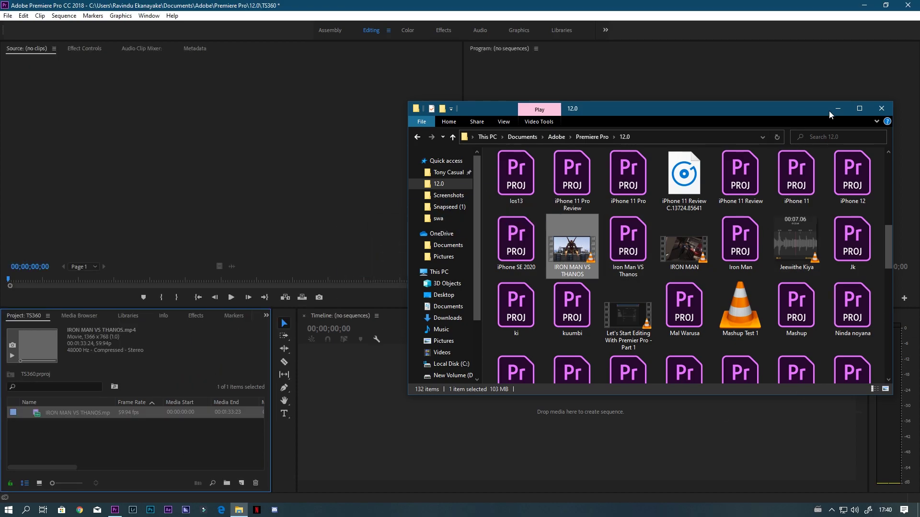
{"action": "left_click", "coordinate": [838, 108]}
{"action": "left_click", "coordinate": [93, 413]}
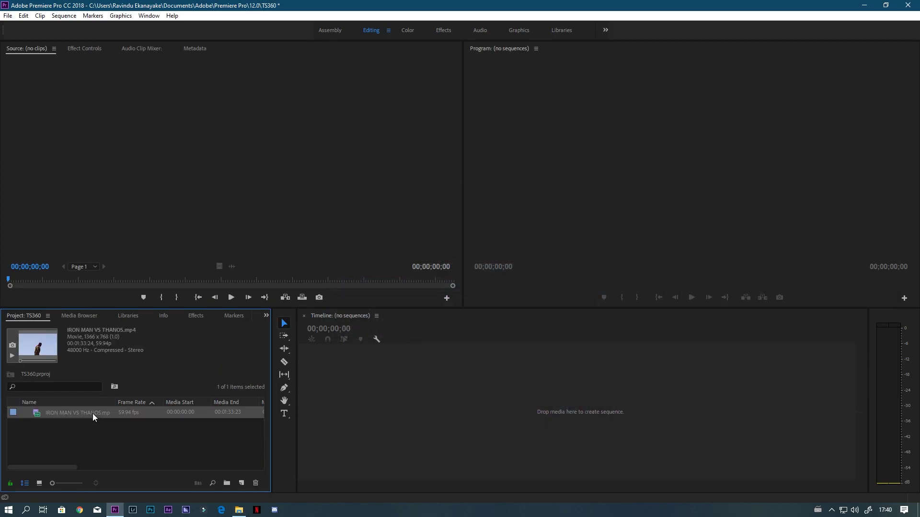
{"action": "left_click", "coordinate": [141, 435]}
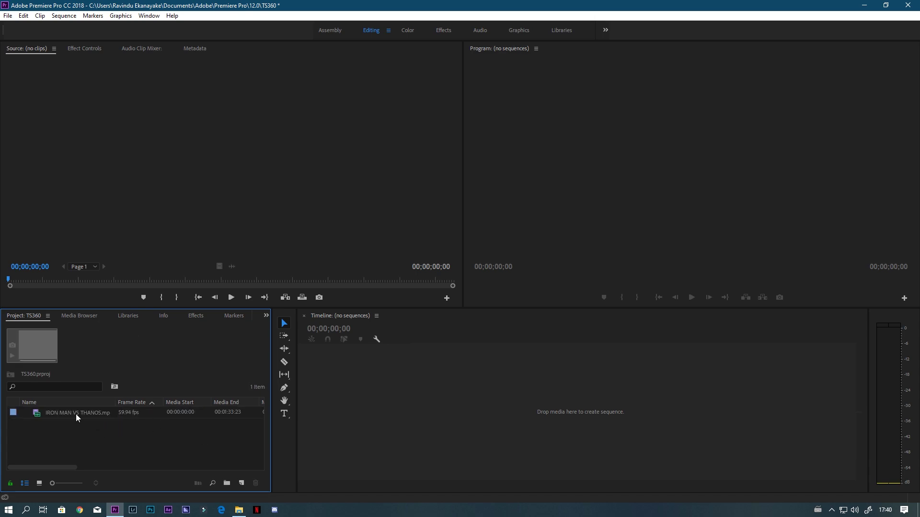
{"action": "left_click_drag", "start_coordinate": [136, 441], "coordinate": [65, 419]}
{"action": "left_click", "coordinate": [400, 399]}
{"action": "left_click", "coordinate": [250, 216]}
{"action": "left_click", "coordinate": [569, 166]}
{"action": "left_click", "coordinate": [335, 420]}
{"action": "left_click", "coordinate": [231, 410]}
{"action": "left_click", "coordinate": [203, 219]}
{"action": "left_click", "coordinate": [582, 183]}
{"action": "left_click", "coordinate": [484, 374]}
{"action": "left_click", "coordinate": [235, 430]}
{"action": "left_click", "coordinate": [199, 415]}
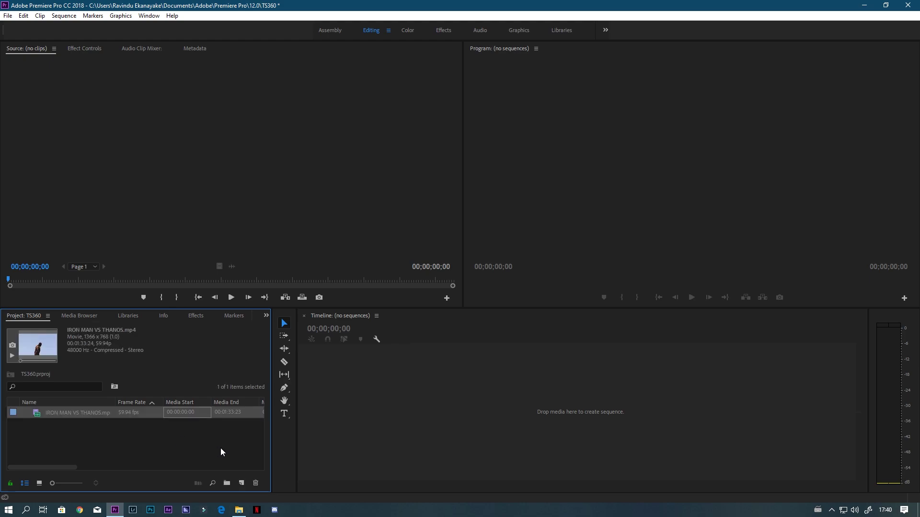
{"action": "left_click", "coordinate": [58, 446]}
Open the IRON MAN VS THANOS clip in the Source monitor and create a sequence from it in the timeline.
{"action": "double_click", "coordinate": [31, 419]}
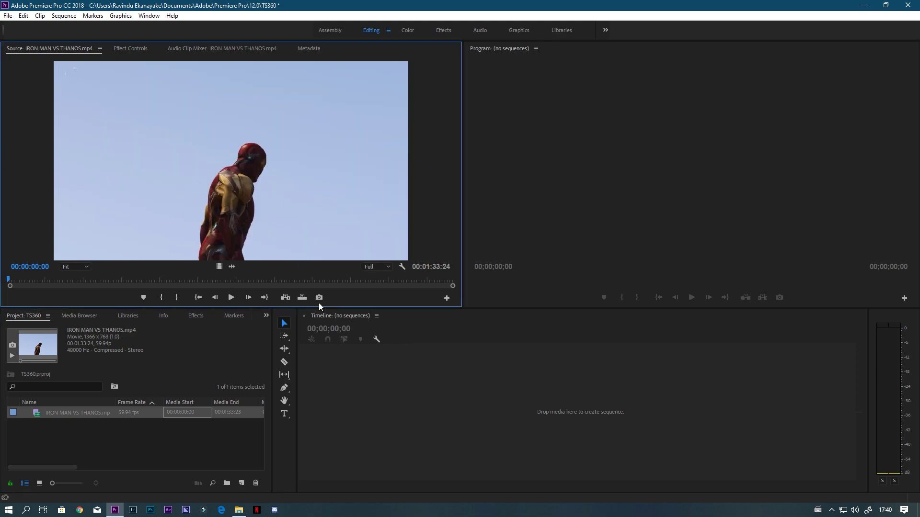
{"action": "left_click_drag", "start_coordinate": [71, 282], "coordinate": [3, 286]}
{"action": "left_click_drag", "start_coordinate": [252, 105], "coordinate": [338, 418]}
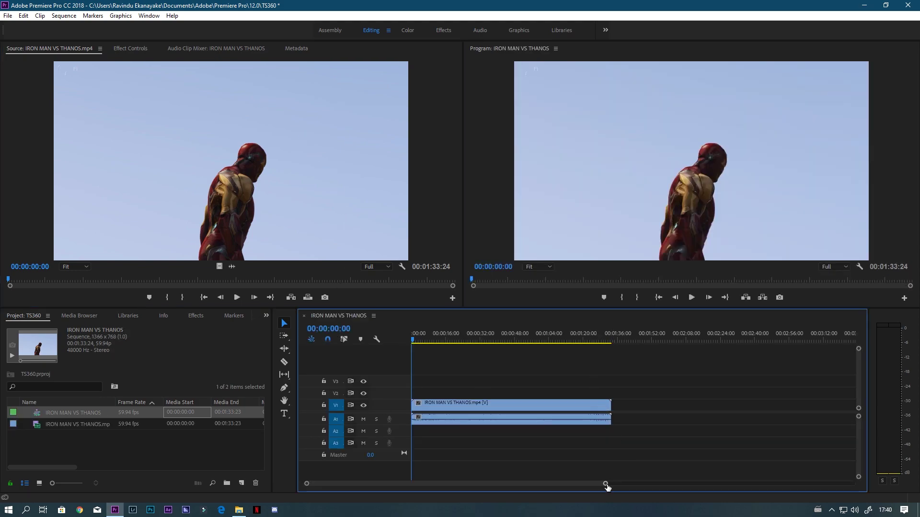
Turn the computer's sound volume all the way down.
{"action": "key", "text": "XF86AudioLowerVolume"}
{"action": "key", "text": "XF86AudioLowerVolume"}
{"action": "key", "text": "XF86AudioLowerVolume"}
{"action": "key", "text": "XF86AudioLowerVolume"}
{"action": "key", "text": "XF86AudioLowerVolume"}
{"action": "key", "text": "XF86AudioLowerVolume"}
{"action": "key", "text": "XF86AudioLowerVolume"}
{"action": "key", "text": "XF86AudioLowerVolume"}
{"action": "key", "text": "XF86AudioLowerVolume"}
{"action": "key", "text": "XF86AudioLowerVolume"}
{"action": "key", "text": "XF86AudioLowerVolume"}
{"action": "key", "text": "XF86AudioLowerVolume"}
{"action": "key", "text": "XF86AudioLowerVolume"}
{"action": "key", "text": "XF86AudioLowerVolume"}
Split the IRON MAN VS THANOS clip on track V1 at 00:00:16:39 with the Razor tool.
{"action": "left_click_drag", "start_coordinate": [606, 487], "coordinate": [558, 489]}
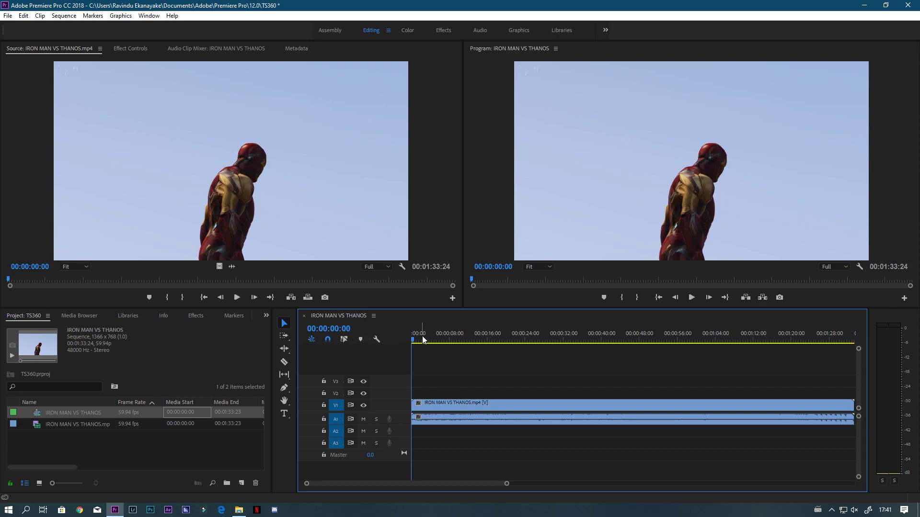
{"action": "left_click_drag", "start_coordinate": [413, 342], "coordinate": [490, 344]}
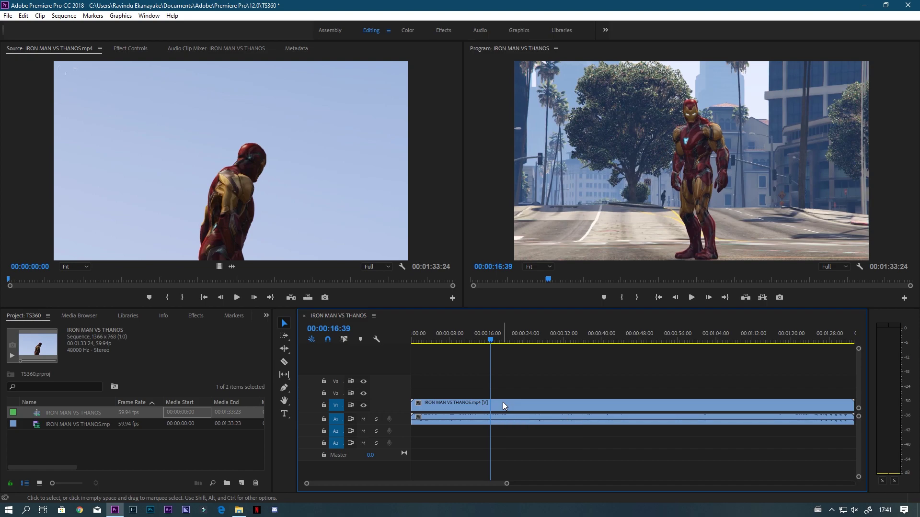
{"action": "key", "text": "c"}
{"action": "left_click", "coordinate": [492, 405]}
{"action": "key", "text": "v"}
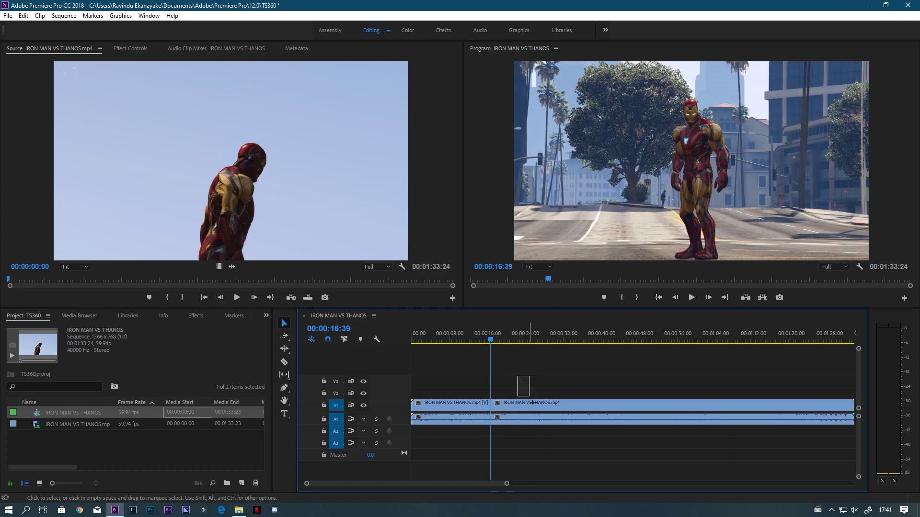
Check the split by selecting the two video pieces and the second audio piece individually.
{"action": "left_click", "coordinate": [524, 411]}
{"action": "left_click", "coordinate": [512, 383]}
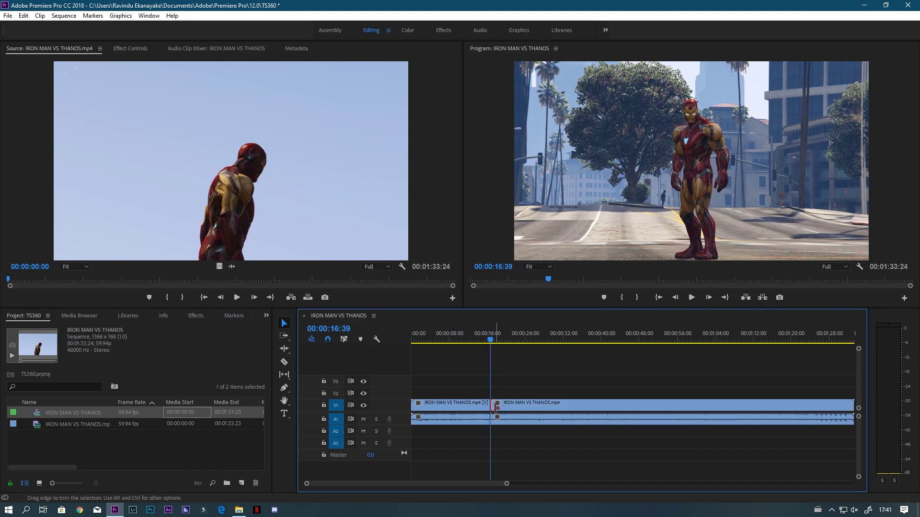
{"action": "left_click", "coordinate": [487, 406]}
{"action": "left_click", "coordinate": [501, 403]}
{"action": "left_click", "coordinate": [476, 407]}
{"action": "left_click", "coordinate": [507, 409]}
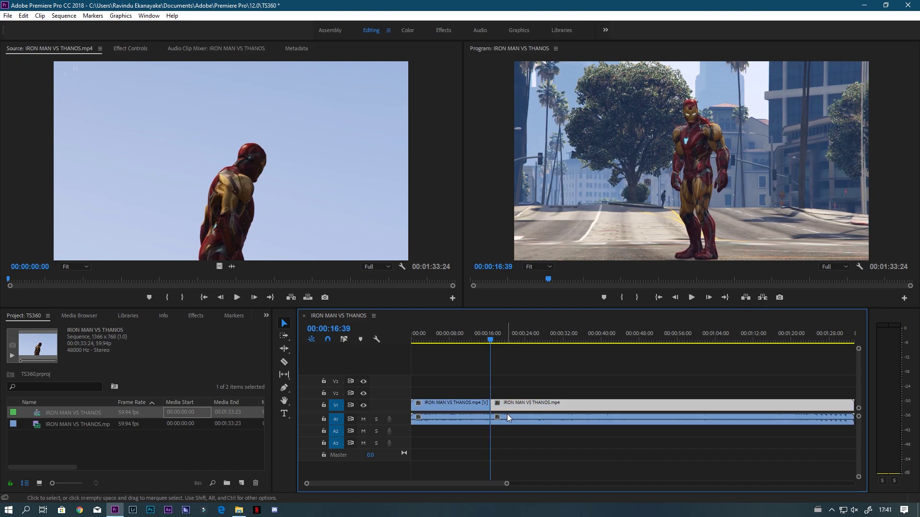
{"action": "left_click", "coordinate": [507, 417]}
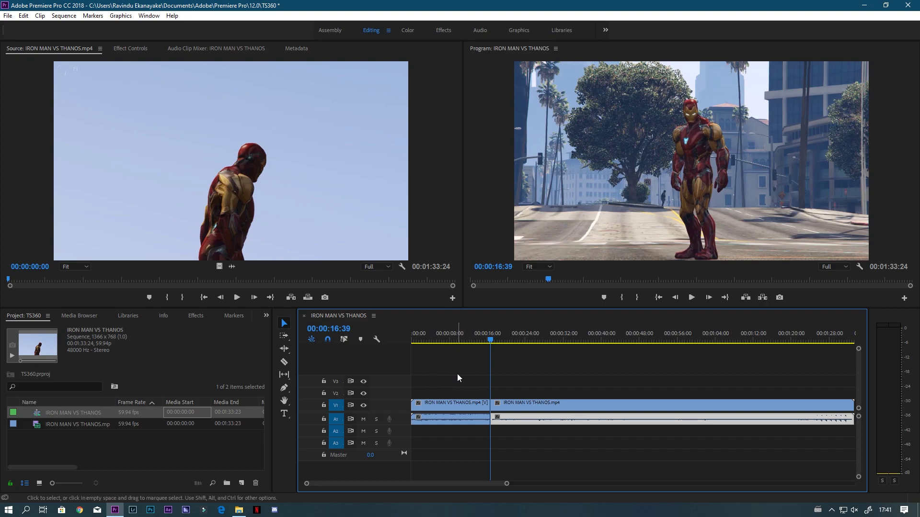
Look through the saved presets and their preview thumbnails in the effects library.
{"action": "left_click", "coordinate": [195, 316]}
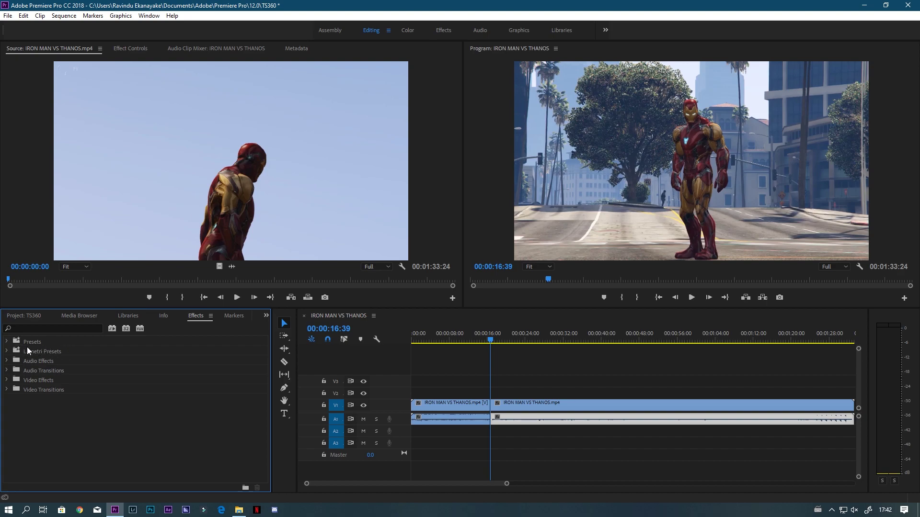
{"action": "left_click", "coordinate": [6, 343]}
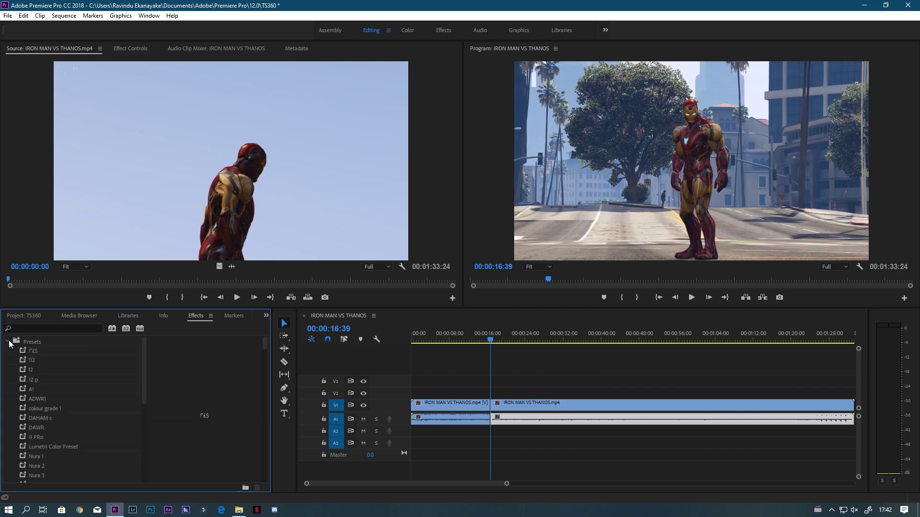
{"action": "scroll", "coordinate": [200, 411], "scroll_direction": "down", "scroll_amount": 2}
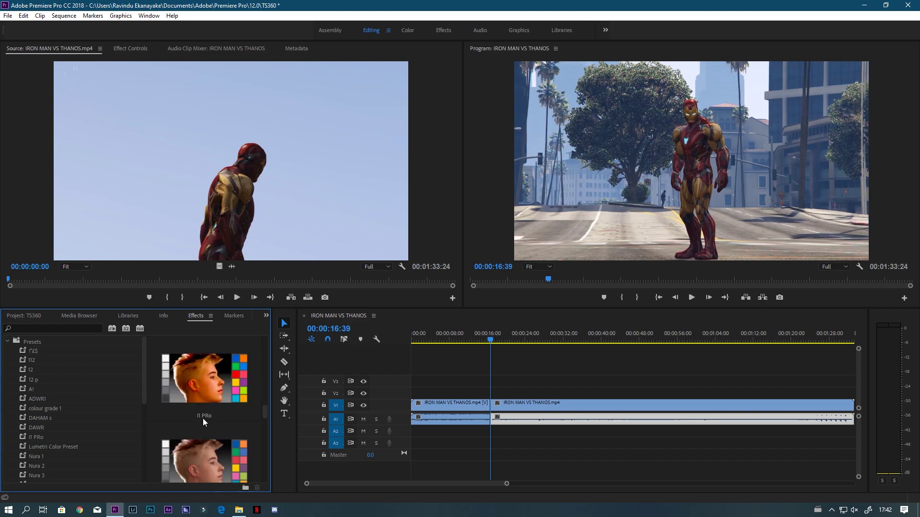
{"action": "scroll", "coordinate": [202, 419], "scroll_direction": "down", "scroll_amount": 2}
{"action": "scroll", "coordinate": [202, 420], "scroll_direction": "up", "scroll_amount": 10}
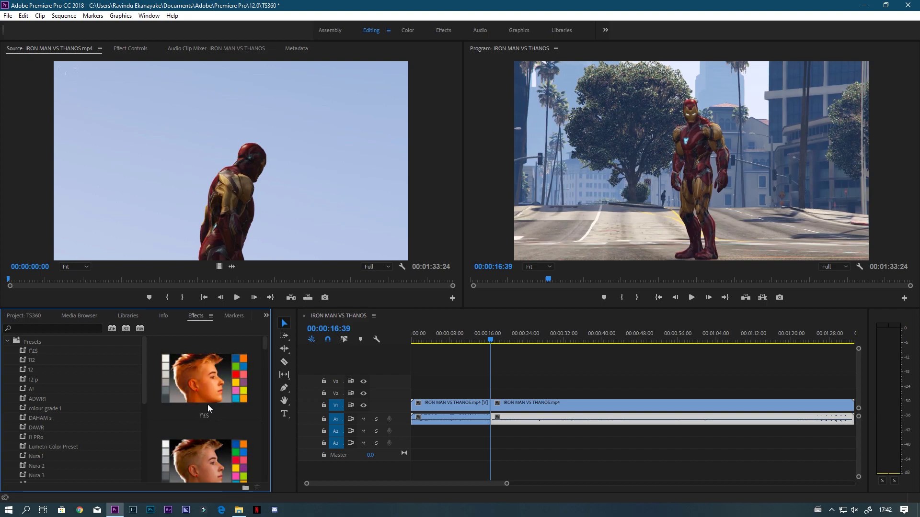
{"action": "left_click", "coordinate": [7, 342]}
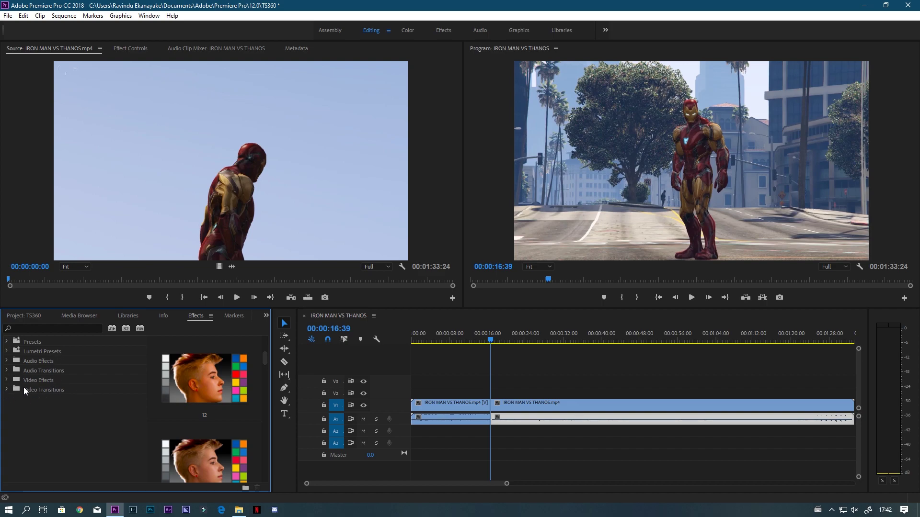
Examine the video transition categories, including 3D Motion, Dissolve, Immersive Video and Iris.
{"action": "left_click", "coordinate": [6, 390]}
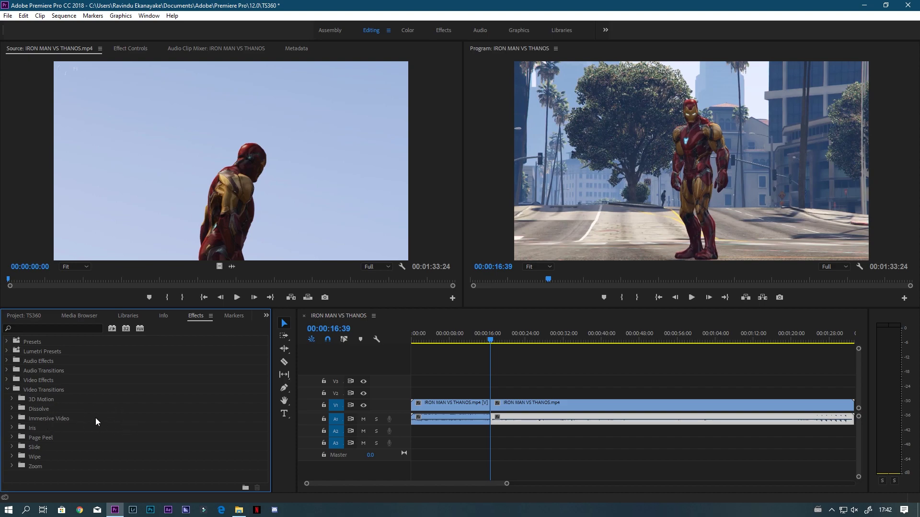
{"action": "left_click", "coordinate": [13, 400]}
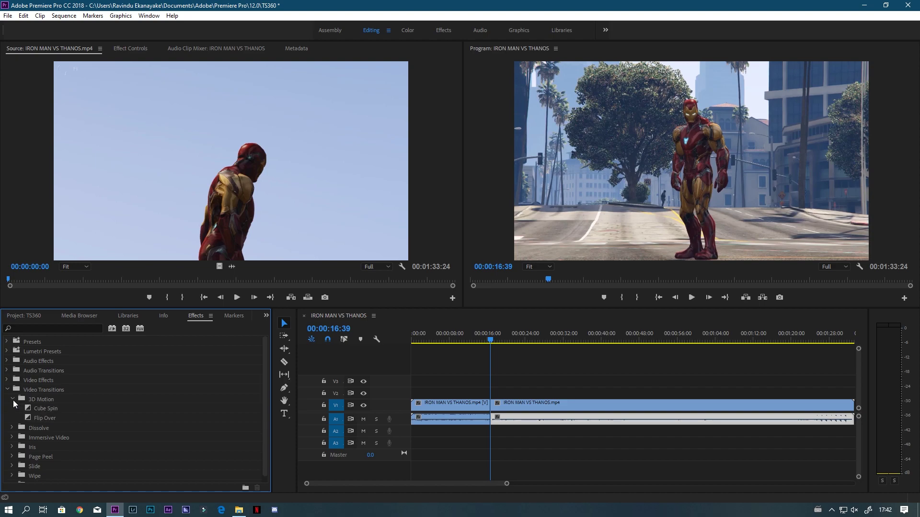
{"action": "left_click", "coordinate": [13, 399]}
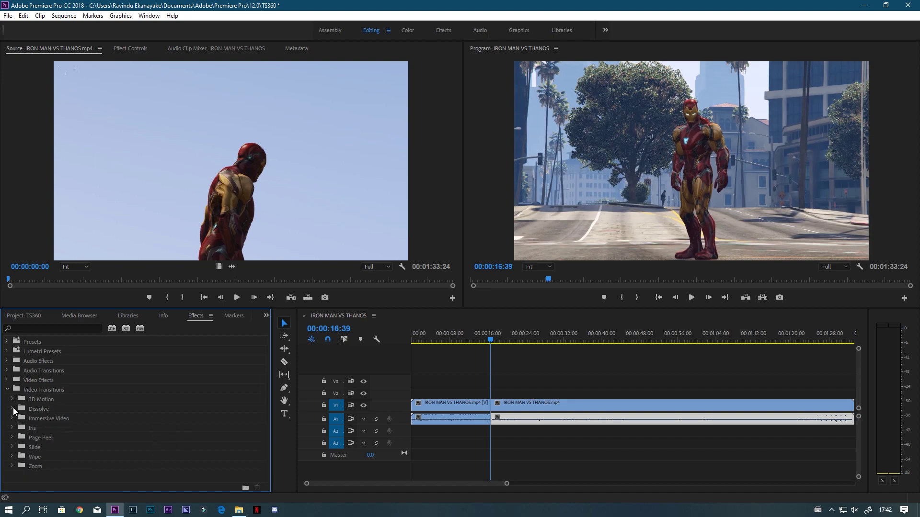
{"action": "left_click", "coordinate": [12, 420]}
{"action": "left_click", "coordinate": [12, 419]}
{"action": "left_click", "coordinate": [12, 399]}
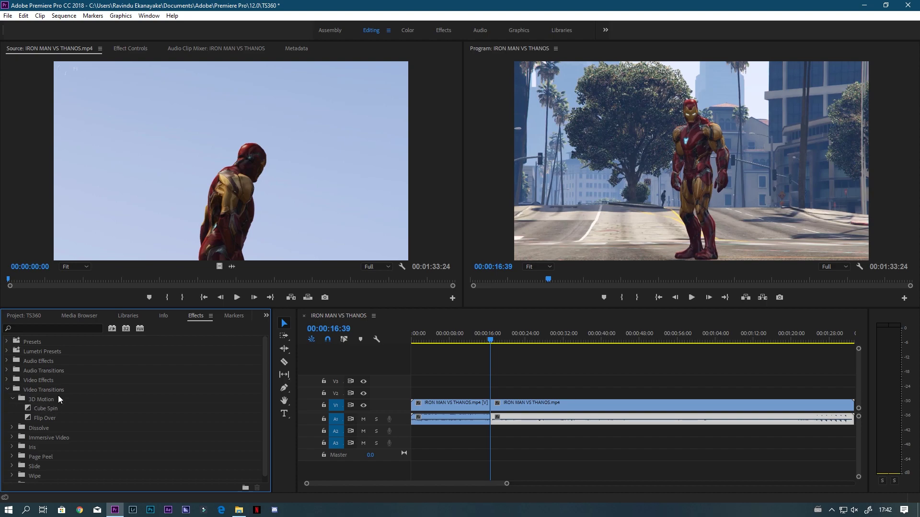
{"action": "left_click", "coordinate": [12, 400]}
{"action": "left_click", "coordinate": [12, 409]}
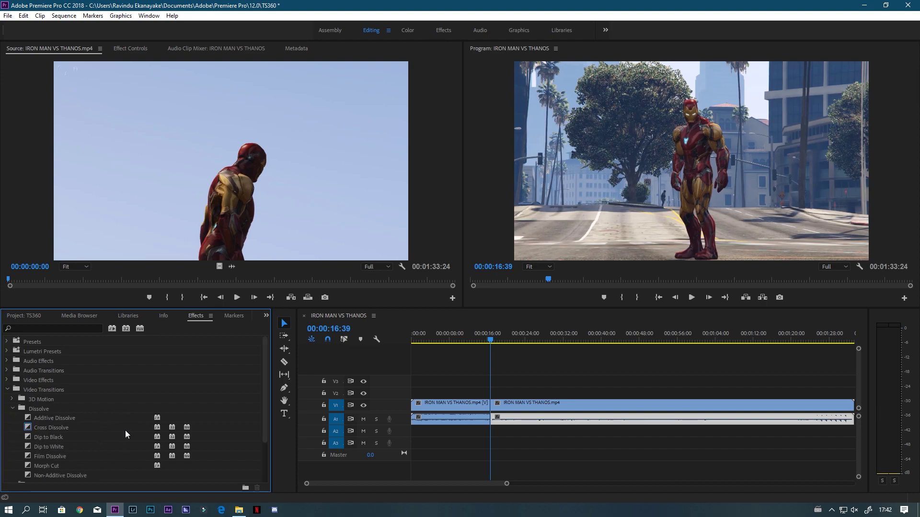
{"action": "left_click", "coordinate": [12, 409]}
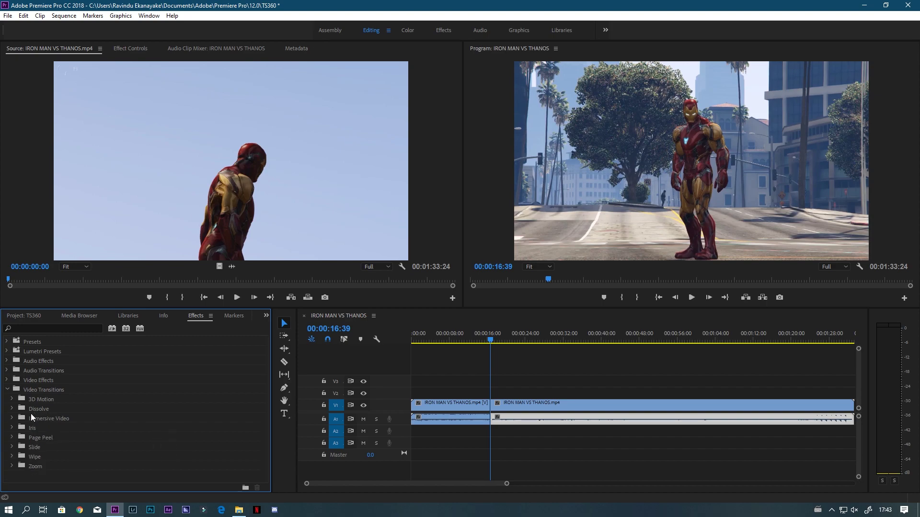
{"action": "left_click", "coordinate": [12, 419]}
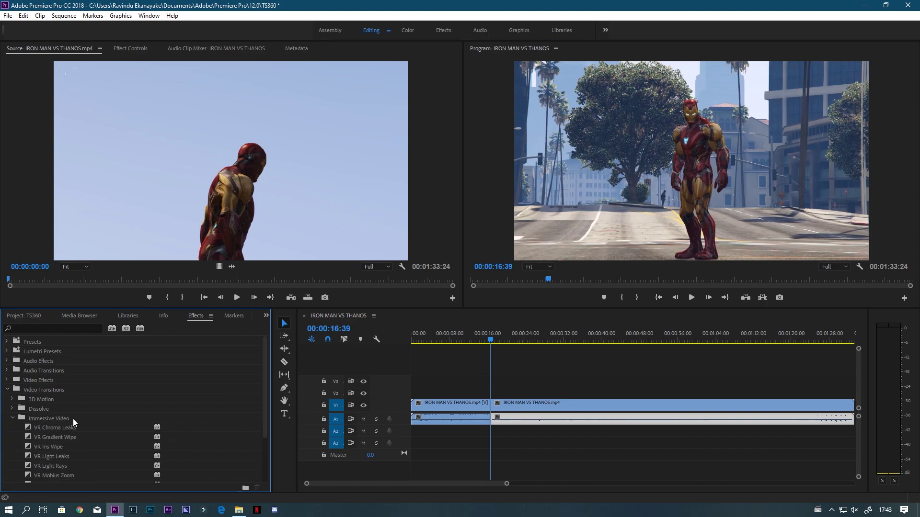
{"action": "left_click", "coordinate": [12, 419]}
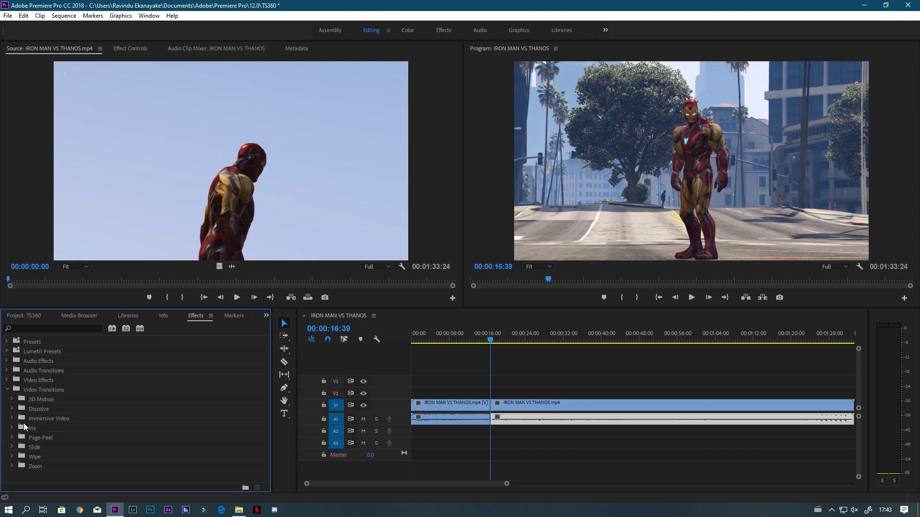
{"action": "left_click", "coordinate": [12, 428]}
{"action": "left_click", "coordinate": [12, 428]}
{"action": "left_click", "coordinate": [13, 428]}
{"action": "left_click", "coordinate": [16, 427]}
Apply the Cross Dissolve transition to the end of the first V1 clip, at the cut at 00:00:16:39.
{"action": "left_click", "coordinate": [12, 409]}
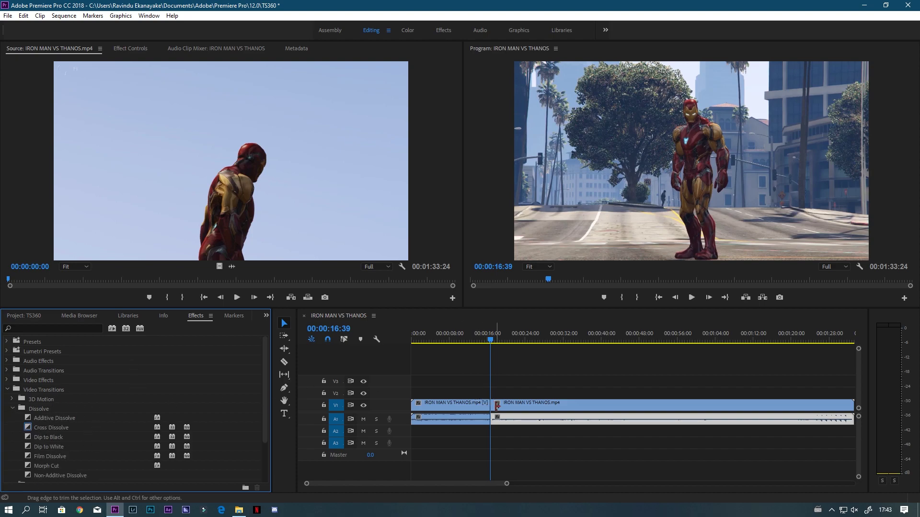
{"action": "left_click", "coordinate": [507, 407]}
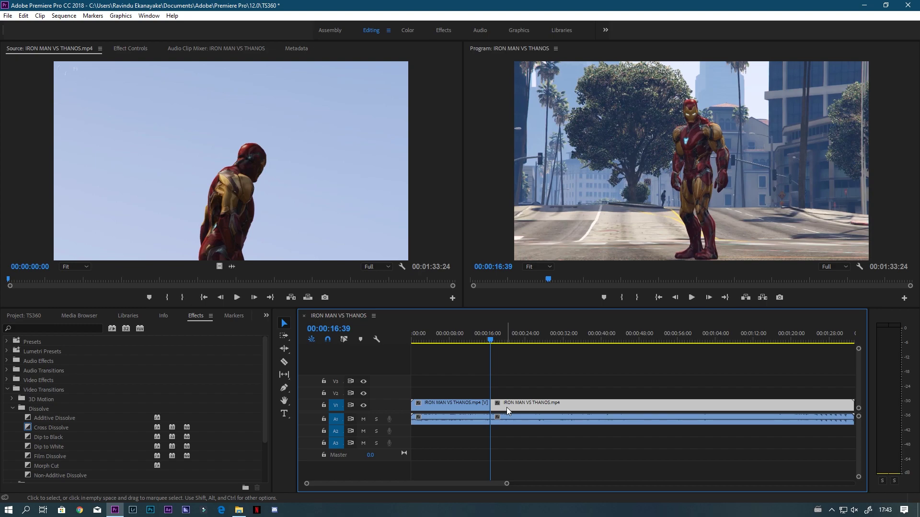
{"action": "left_click", "coordinate": [515, 381]}
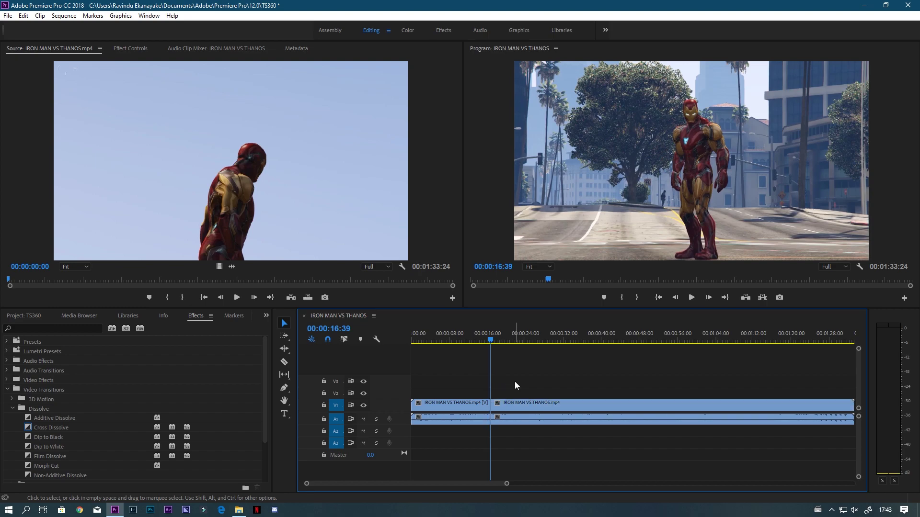
{"action": "left_click", "coordinate": [47, 427]}
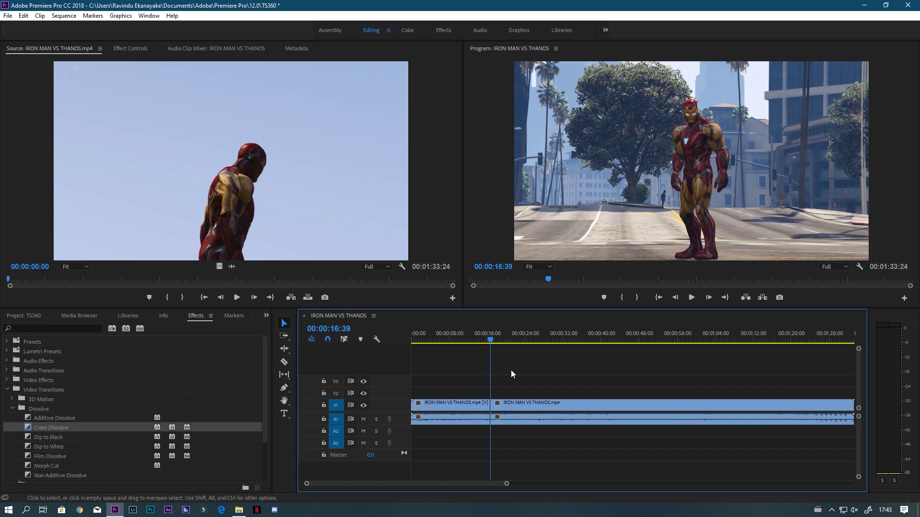
{"action": "key", "text": "equal"}
{"action": "key", "text": "equal"}
{"action": "key", "text": "equal"}
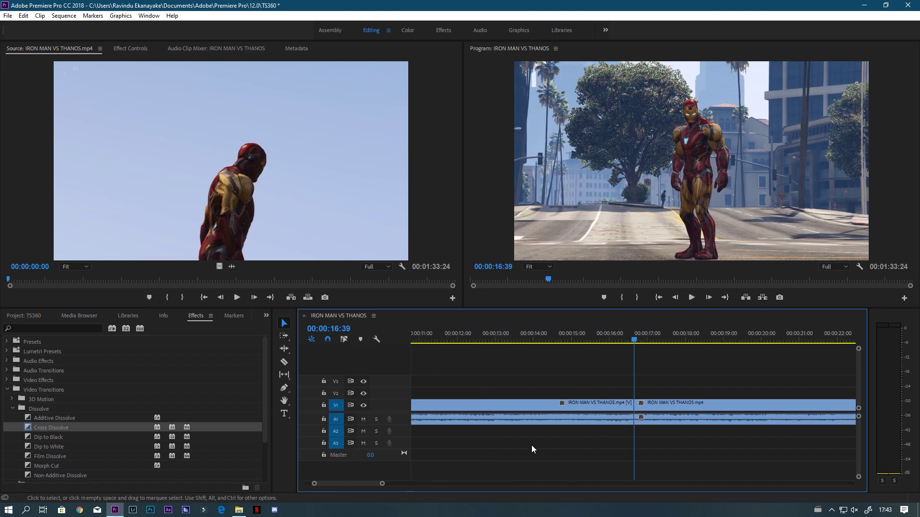
{"action": "scroll", "coordinate": [363, 484], "scroll_direction": "down", "scroll_amount": 2}
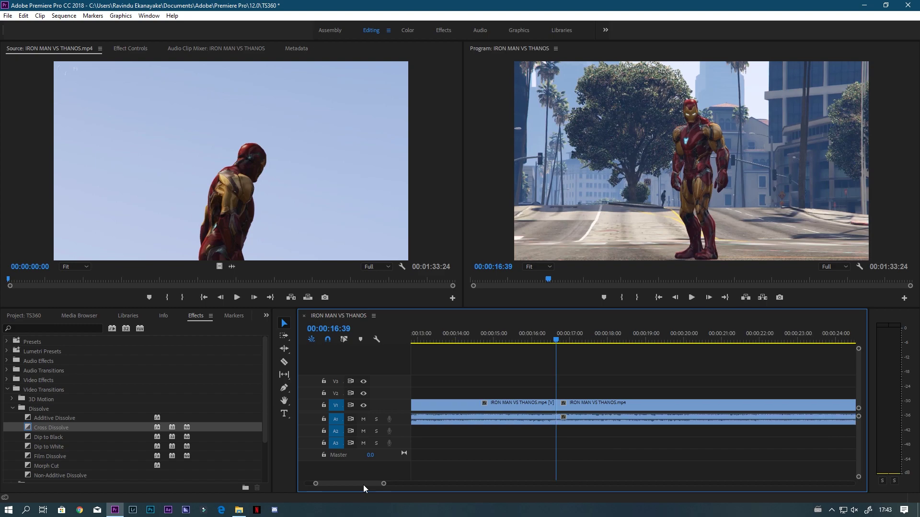
{"action": "left_click_drag", "start_coordinate": [33, 429], "coordinate": [550, 407]}
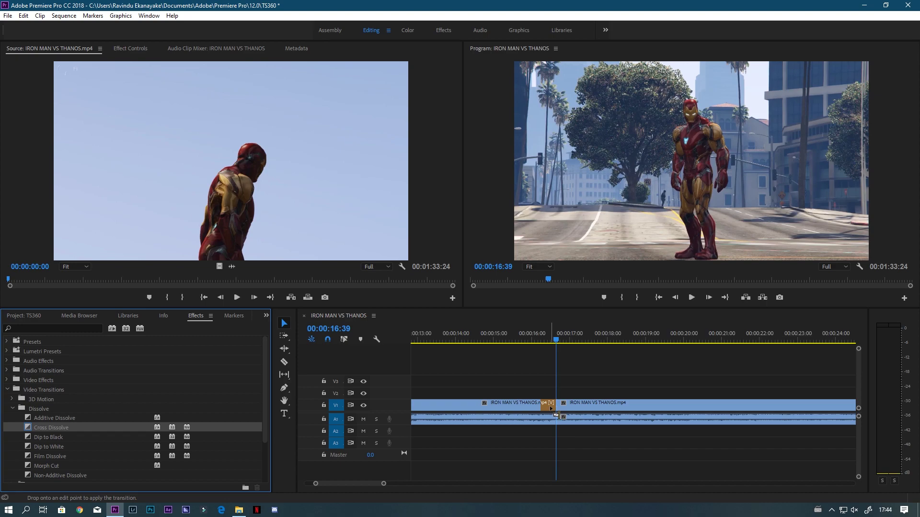
{"action": "mouse_move", "coordinate": [550, 408]}
{"action": "left_mouse_down"}
{"action": "mouse_move", "coordinate": [564, 406]}
{"action": "mouse_move", "coordinate": [549, 407]}
{"action": "left_mouse_up"}
{"action": "left_click_drag", "start_coordinate": [550, 406], "coordinate": [549, 404]}
{"action": "left_click", "coordinate": [557, 340]}
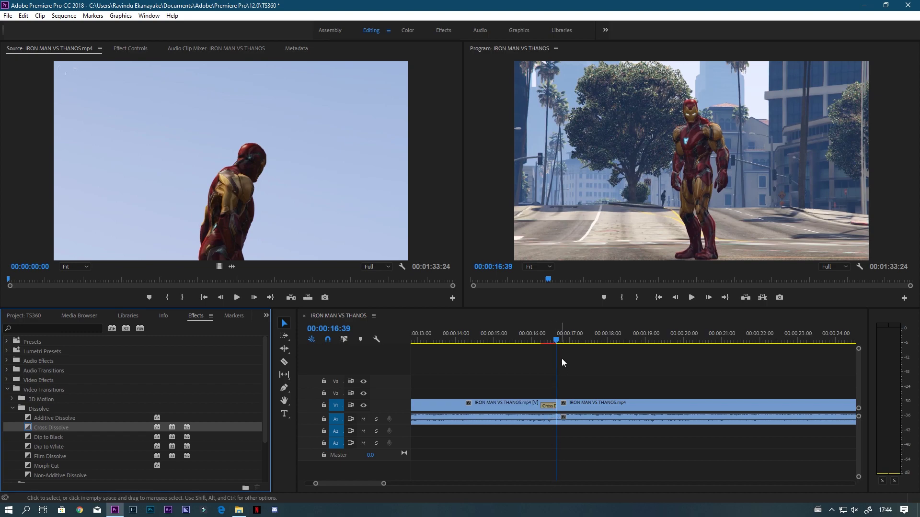
Play the sequence from about 00:00:15:27 across the cut to preview the Cross Dissolve.
{"action": "left_click_drag", "start_coordinate": [557, 341], "coordinate": [521, 349]}
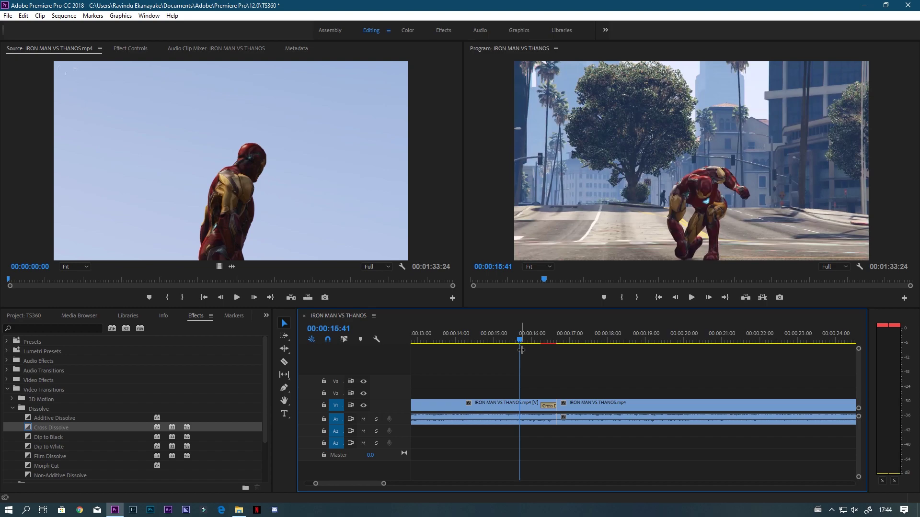
{"action": "left_click", "coordinate": [544, 410]}
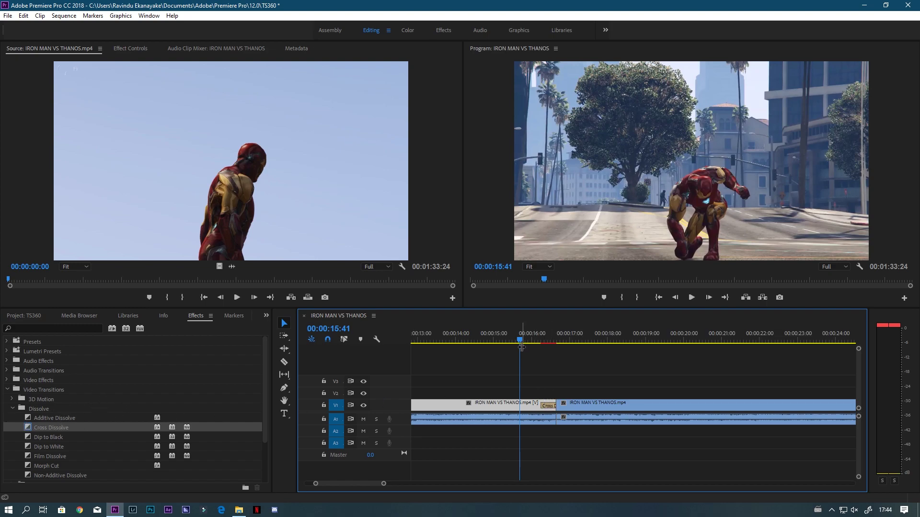
{"action": "left_click_drag", "start_coordinate": [519, 339], "coordinate": [510, 341]}
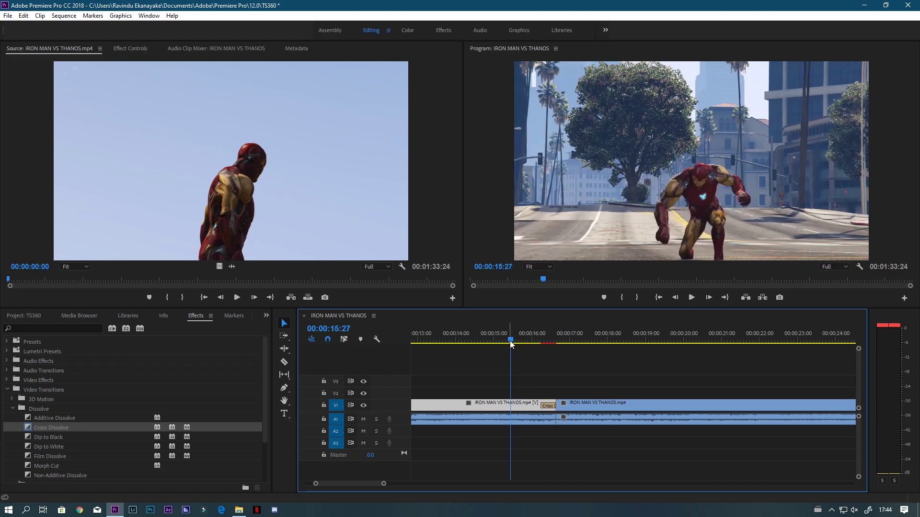
{"action": "key", "text": "space"}
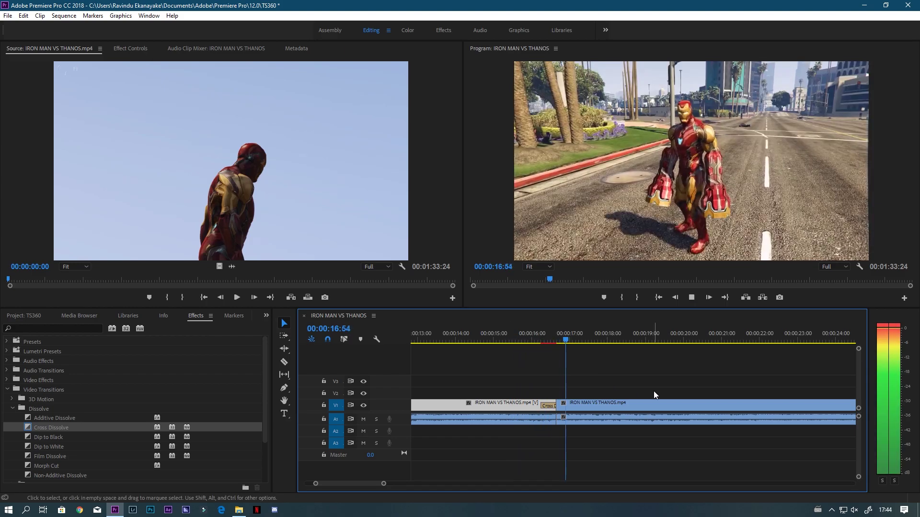
{"action": "left_click_drag", "start_coordinate": [570, 339], "coordinate": [557, 361]}
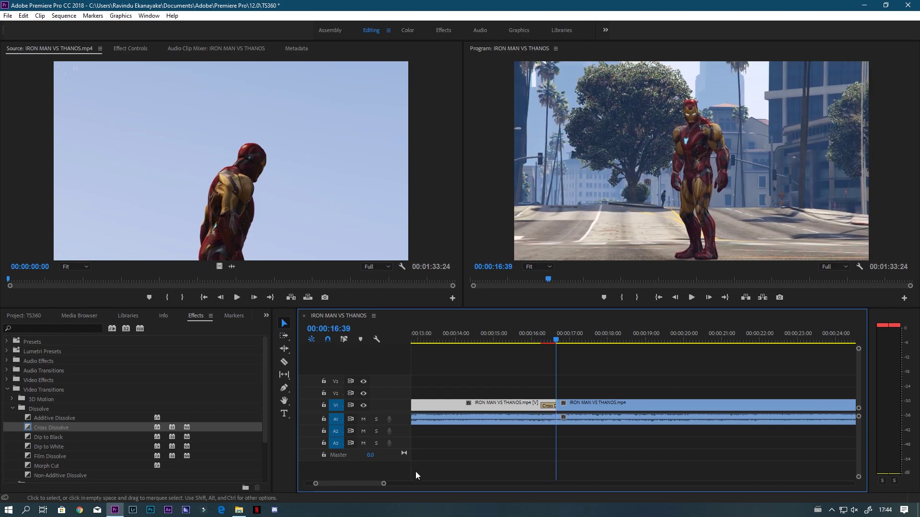
Lengthen the Cross Dissolve on the first V1 clip by moving its start back to about 00:00:14:50.
{"action": "scroll", "coordinate": [394, 483], "scroll_direction": "down", "scroll_amount": 3}
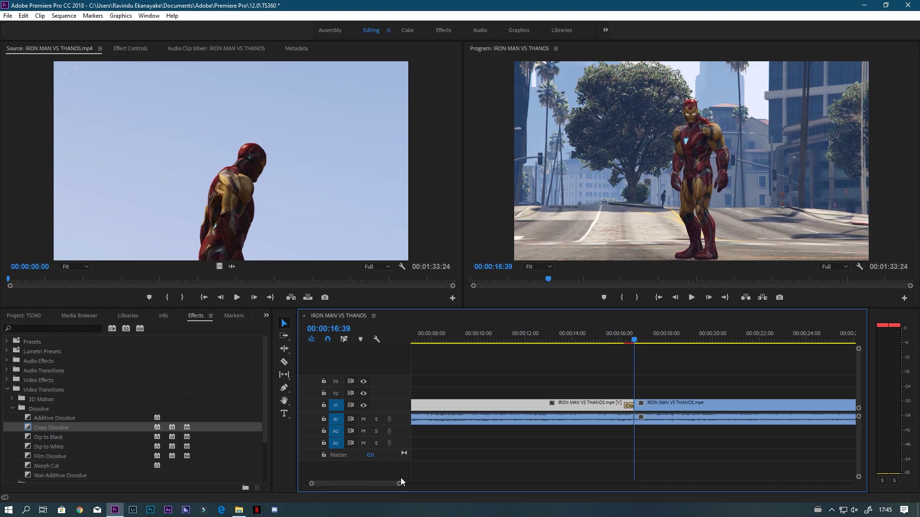
{"action": "mouse_move", "coordinate": [634, 340]}
{"action": "left_mouse_down"}
{"action": "mouse_move", "coordinate": [643, 341]}
{"action": "mouse_move", "coordinate": [611, 345]}
{"action": "mouse_move", "coordinate": [623, 348]}
{"action": "left_mouse_up"}
{"action": "key", "text": "="}
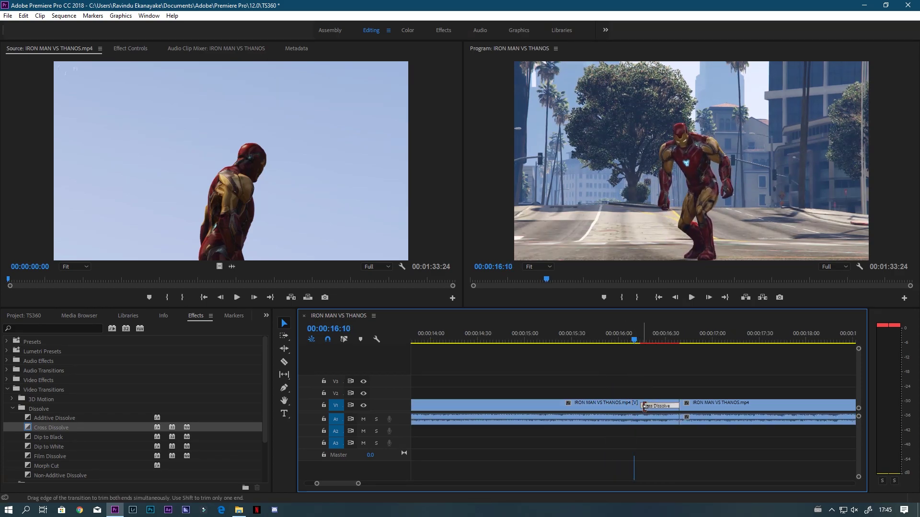
{"action": "left_click_drag", "start_coordinate": [644, 407], "coordinate": [516, 407]}
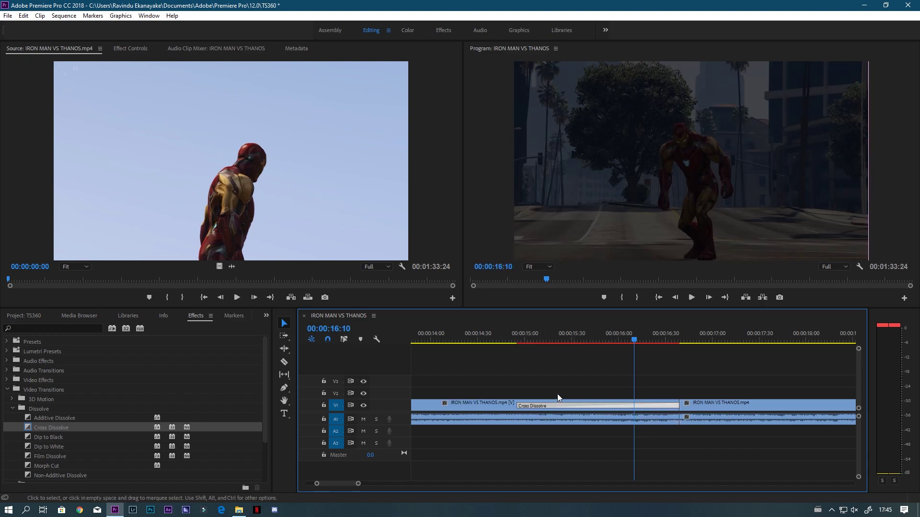
Play and scrub through the lengthened Cross Dissolve to preview the slower fade before the cut.
{"action": "key", "text": "minus"}
{"action": "left_click", "coordinate": [597, 346]}
{"action": "key", "text": "space"}
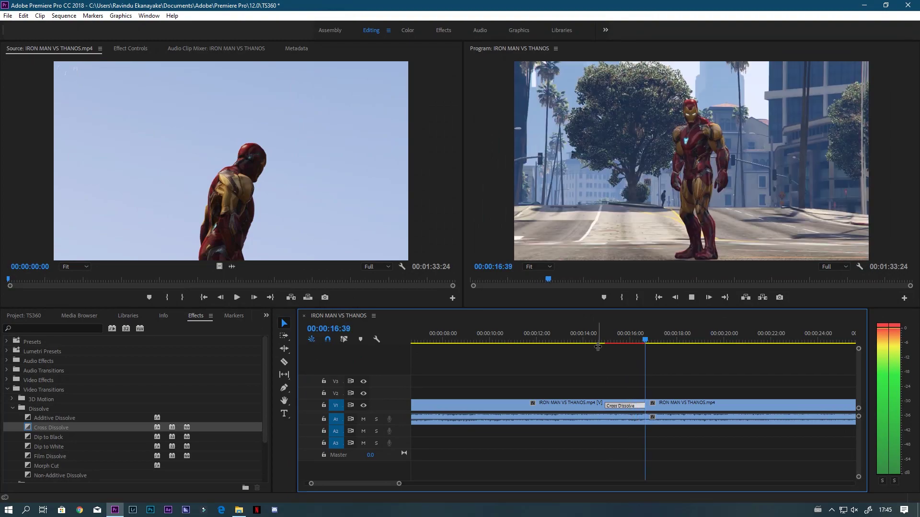
{"action": "key", "text": "space"}
{"action": "left_click_drag", "start_coordinate": [610, 339], "coordinate": [613, 385]}
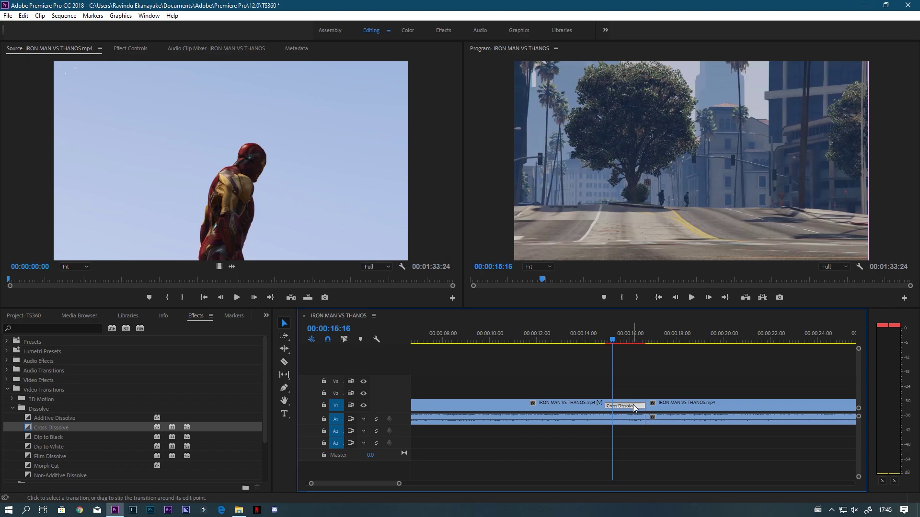
{"action": "left_click_drag", "start_coordinate": [602, 343], "coordinate": [602, 343]}
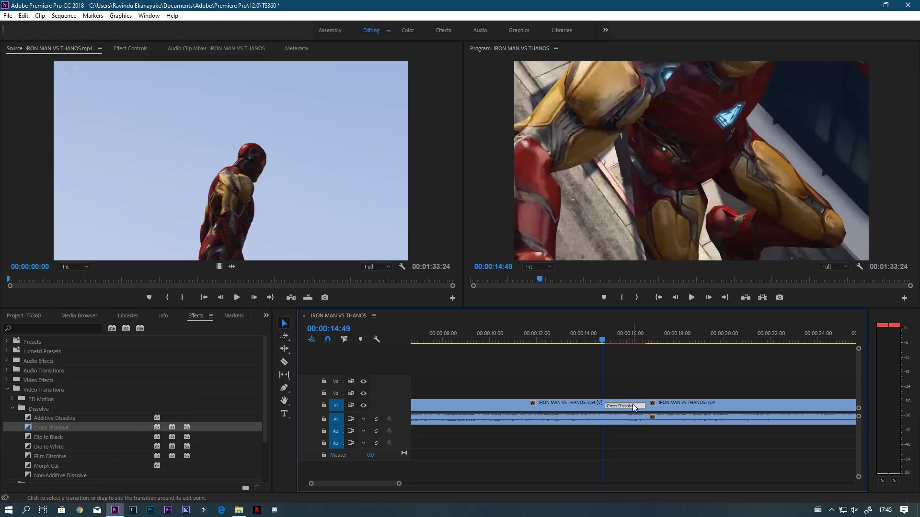
Clear the lengthened Cross Dissolve and apply new Cross Dissolves on both sides of the V1 cut.
{"action": "right_click", "coordinate": [632, 404]}
{"action": "left_click", "coordinate": [651, 434]}
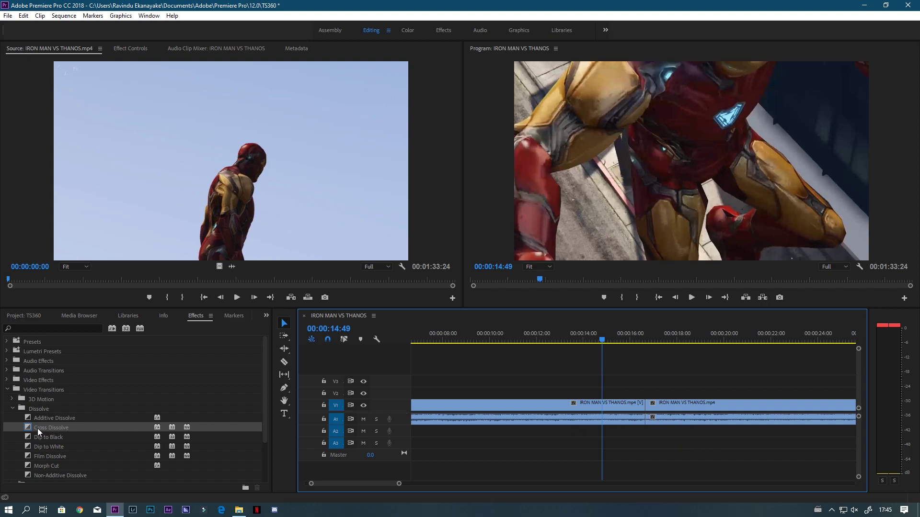
{"action": "left_click_drag", "start_coordinate": [38, 428], "coordinate": [644, 406]}
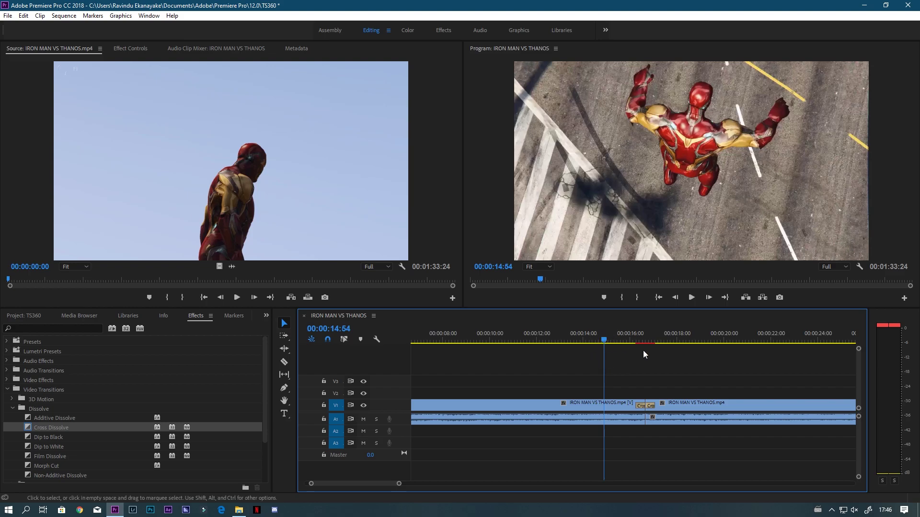
Play back the Cross Dissolves on both sides of the cut and return the playhead to 00:00:15:38.
{"action": "key", "text": "space"}
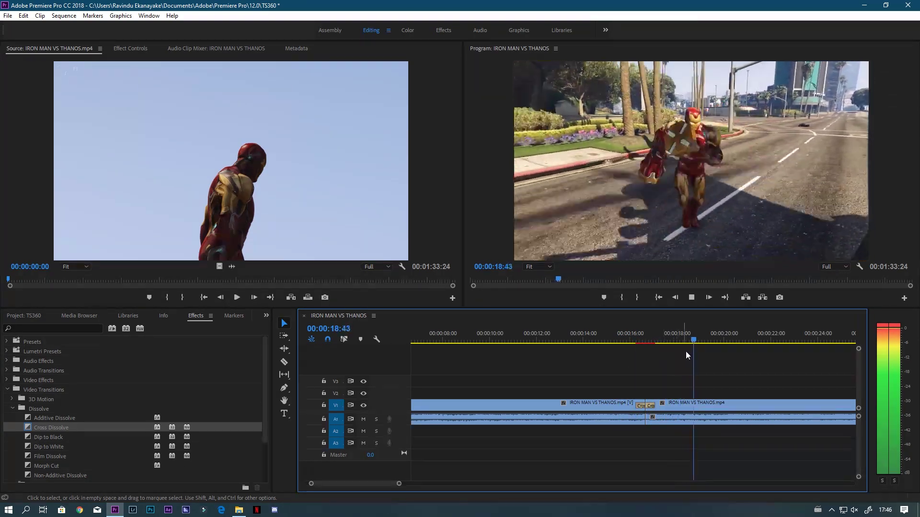
{"action": "left_click", "coordinate": [639, 341]}
{"action": "key", "text": "space"}
{"action": "left_click_drag", "start_coordinate": [642, 355], "coordinate": [620, 350]}
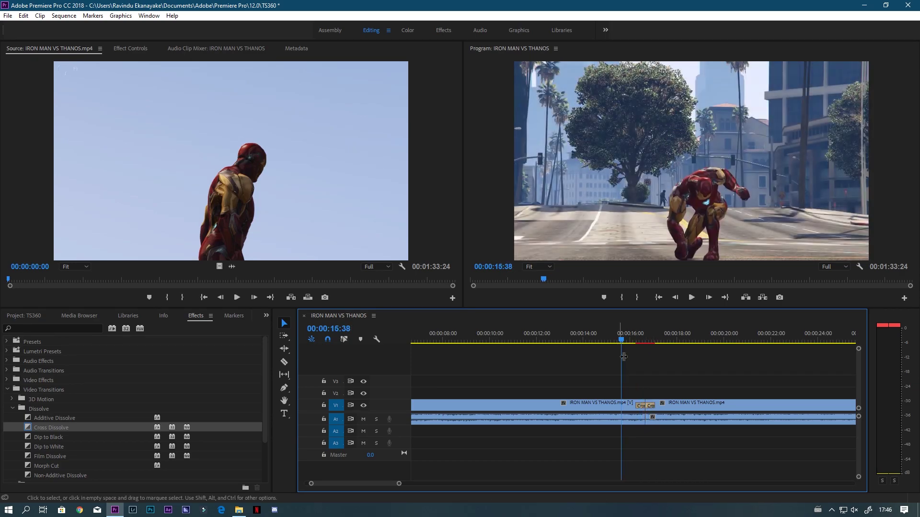
Extend both Cross Dissolves outward from the cut, the first one back to 00:00:15:38, and scrub through the fade.
{"action": "left_click_drag", "start_coordinate": [635, 407], "coordinate": [670, 407]}
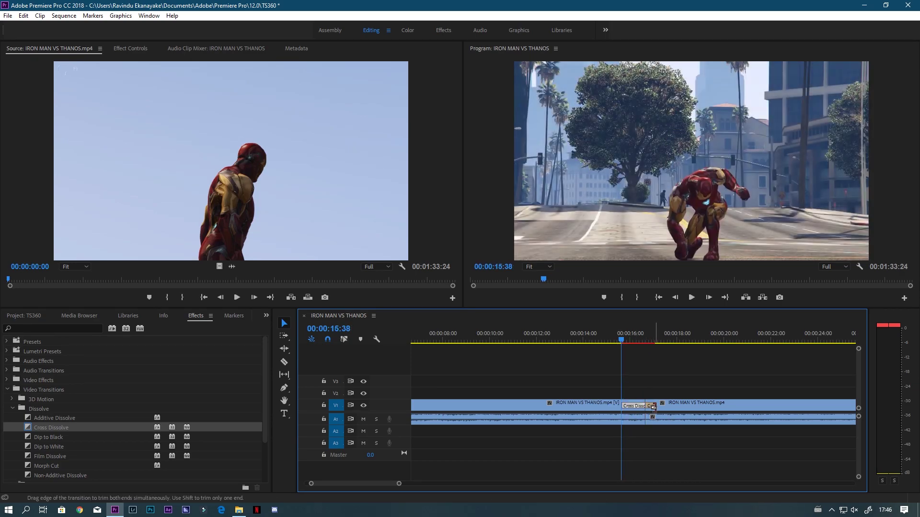
{"action": "left_click_drag", "start_coordinate": [613, 341], "coordinate": [633, 379]}
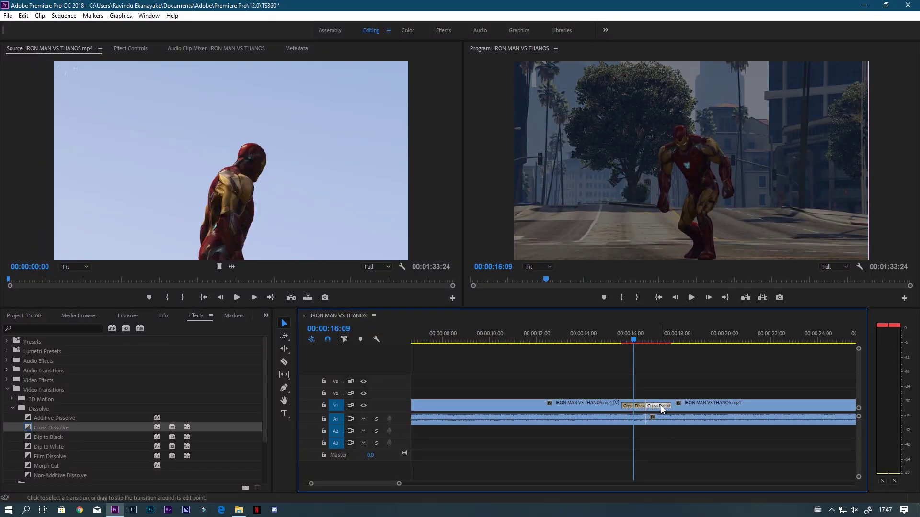
{"action": "key", "text": "j"}
{"action": "key", "text": "k"}
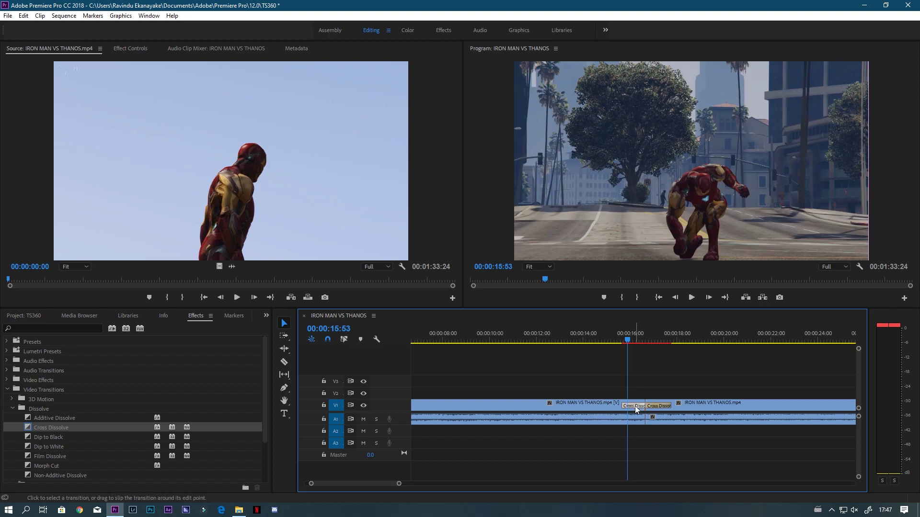
Delete both Cross Dissolves around the V1 cut and collapse the Dissolve category.
{"action": "key", "text": "Delete"}
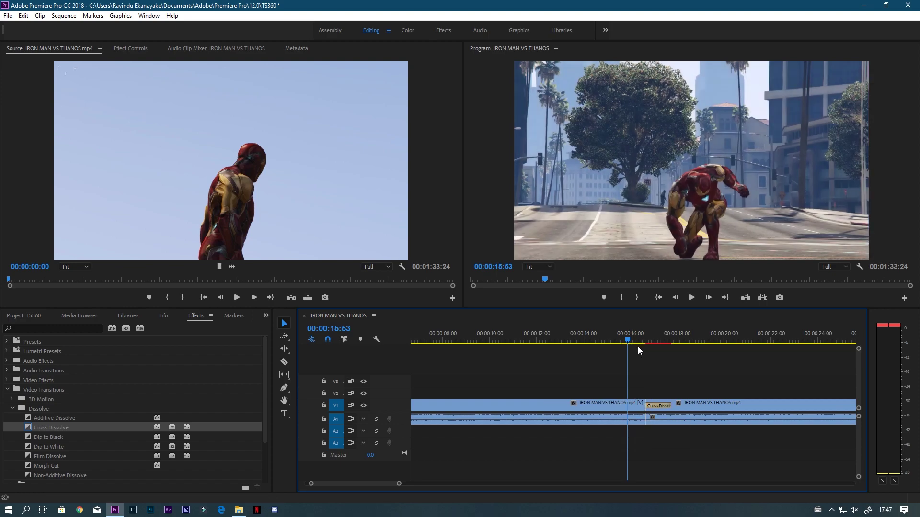
{"action": "key", "text": "space"}
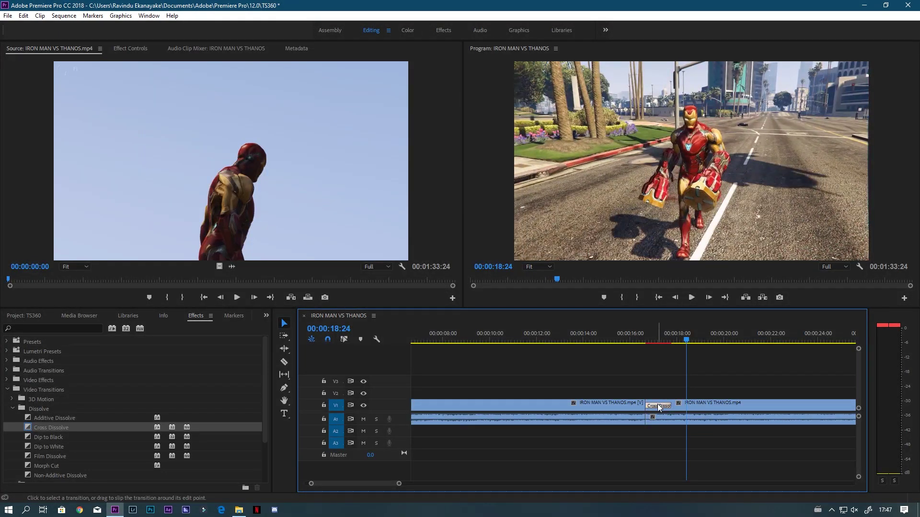
{"action": "key", "text": "Delete"}
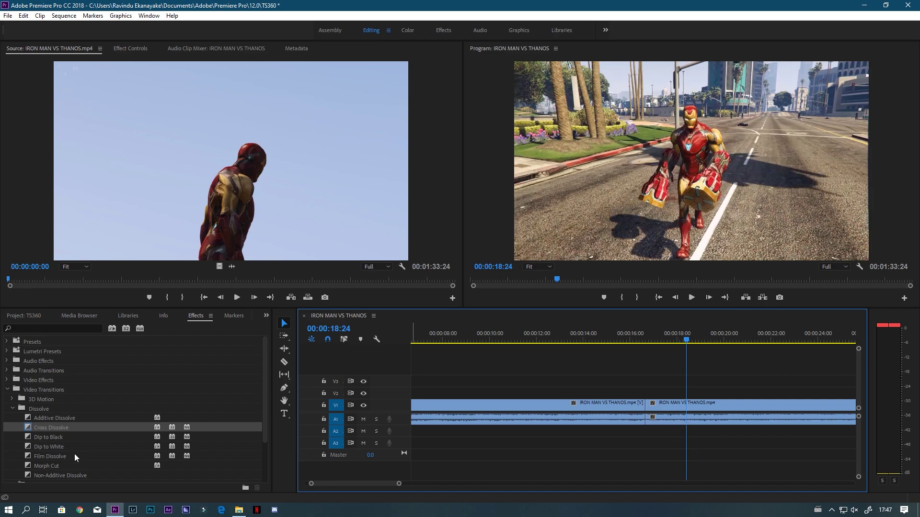
{"action": "left_click", "coordinate": [625, 334]}
{"action": "left_click", "coordinate": [12, 409]}
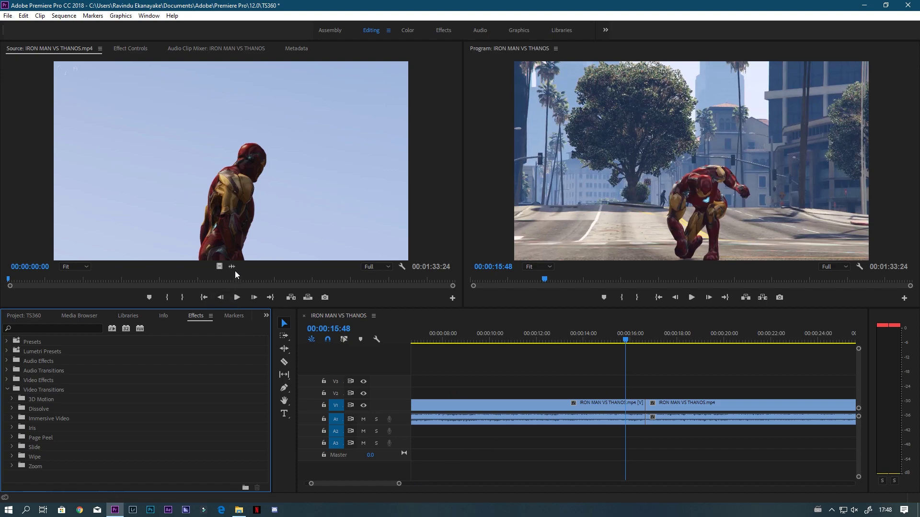
Raise the system's audio volume.
{"action": "key", "text": "XF86AudioLowerVolume"}
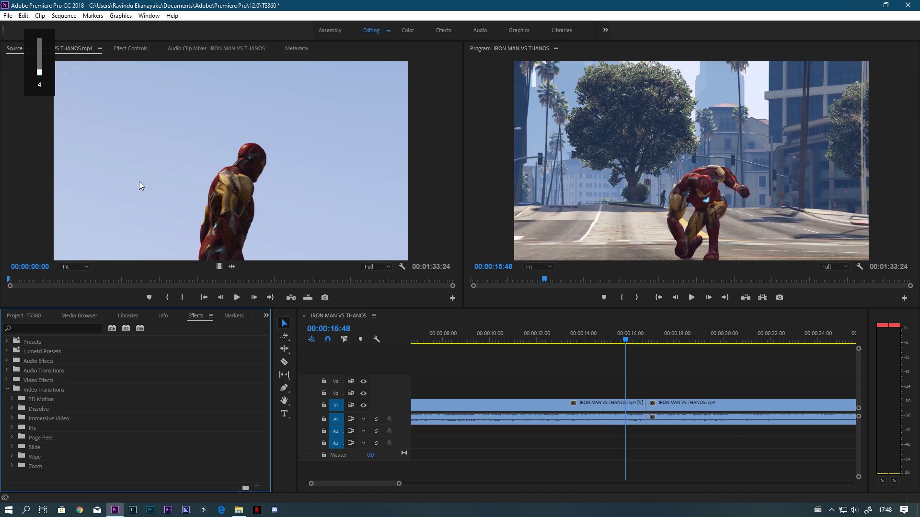
{"action": "key", "text": "XF86AudioRaiseVolume"}
{"action": "key", "text": "XF86AudioRaiseVolume"}
{"action": "key", "text": "XF86AudioRaiseVolume"}
{"action": "key", "text": "XF86AudioRaiseVolume"}
{"action": "key", "text": "XF86AudioRaiseVolume"}
{"action": "key", "text": "XF86AudioRaiseVolume"}
{"action": "key", "text": "XF86AudioRaiseVolume"}
{"action": "key", "text": "XF86AudioRaiseVolume"}
{"action": "key", "text": "XF86AudioRaiseVolume"}
{"action": "key", "text": "XF86AudioRaiseVolume"}
{"action": "key", "text": "XF86AudioRaiseVolume"}
{"action": "key", "text": "XF86AudioRaiseVolume"}
{"action": "key", "text": "XF86AudioRaiseVolume"}
{"action": "key", "text": "XF86AudioRaiseVolume"}
{"action": "key", "text": "XF86AudioRaiseVolume"}
{"action": "key", "text": "XF86AudioRaiseVolume"}
{"action": "key", "text": "XF86AudioRaiseVolume"}
{"action": "key", "text": "XF86AudioRaiseVolume"}
{"action": "key", "text": "XF86AudioRaiseVolume"}
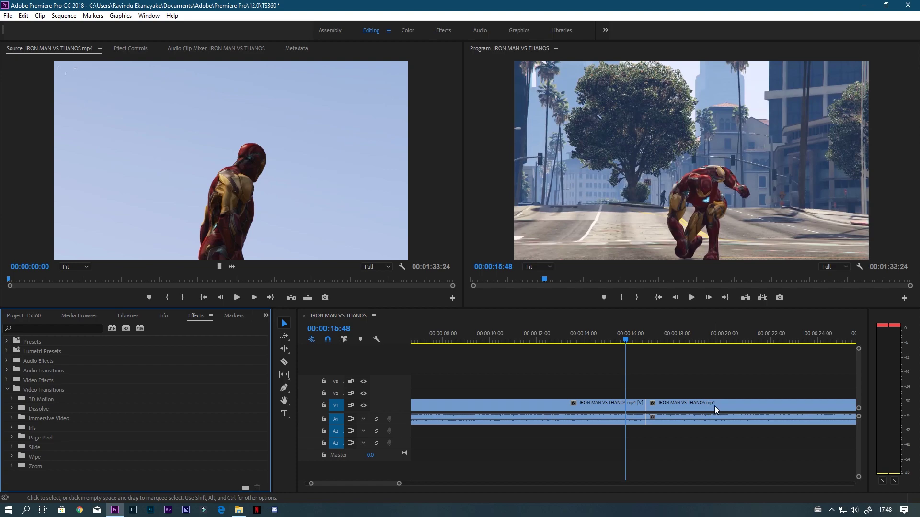
Collapse the video transitions, expand the Crossfade category of the audio transitions and select Constant Gain.
{"action": "left_click_drag", "start_coordinate": [623, 338], "coordinate": [610, 354]}
{"action": "left_click", "coordinate": [6, 390]}
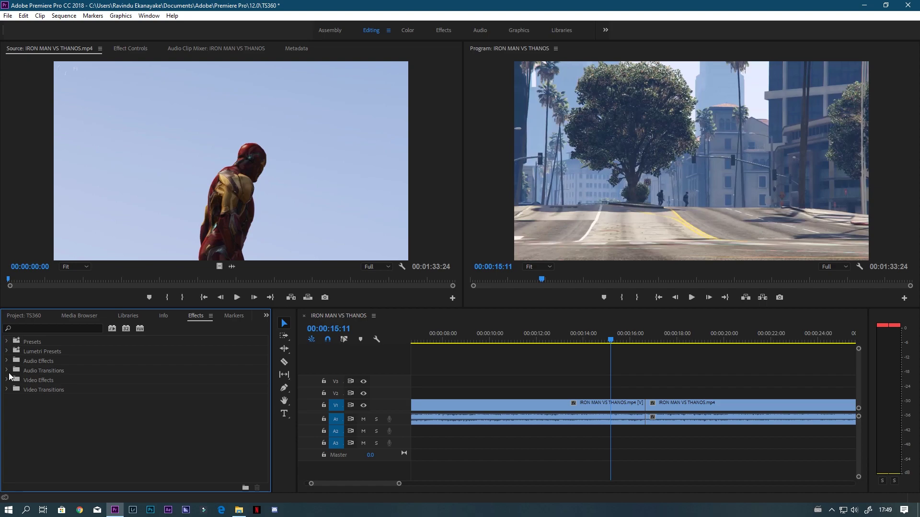
{"action": "left_click", "coordinate": [7, 371]}
{"action": "left_click", "coordinate": [12, 381]}
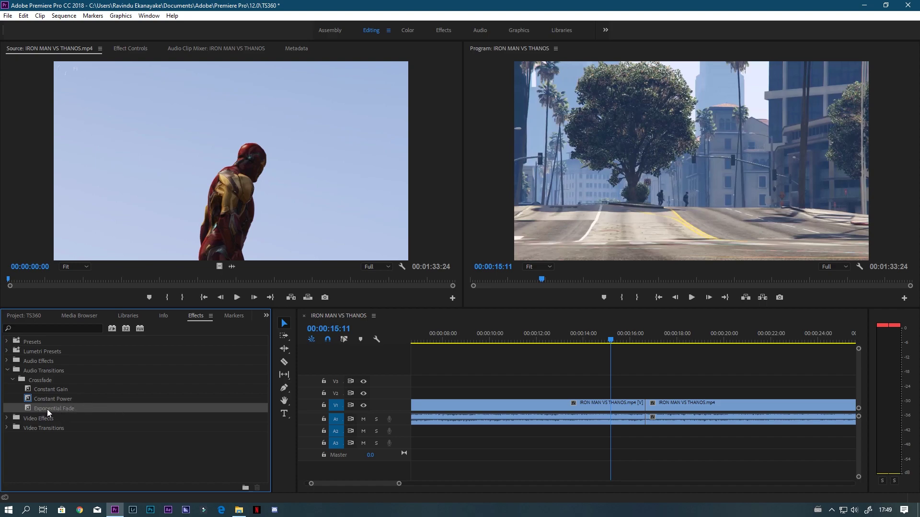
{"action": "left_click", "coordinate": [59, 392]}
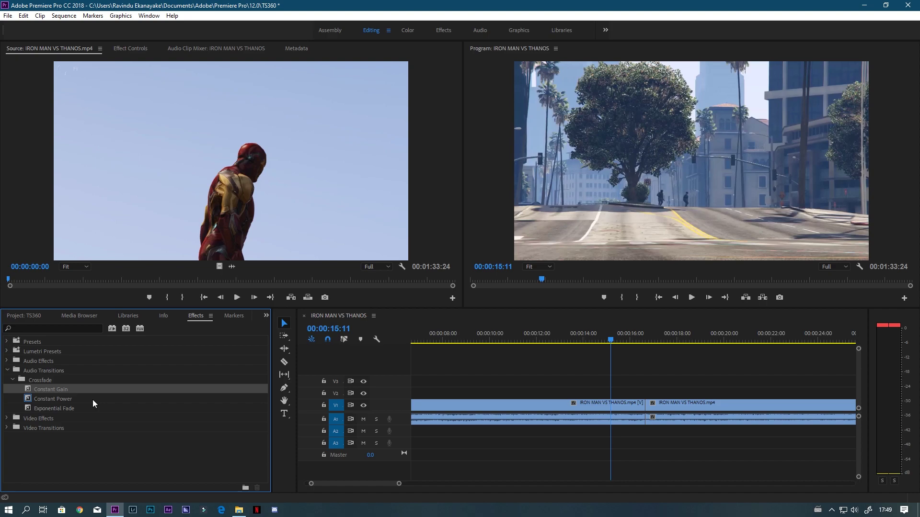
Apply the Constant Gain transition to the start of the second A1 clip at the cut and select it.
{"action": "key", "text": "space"}
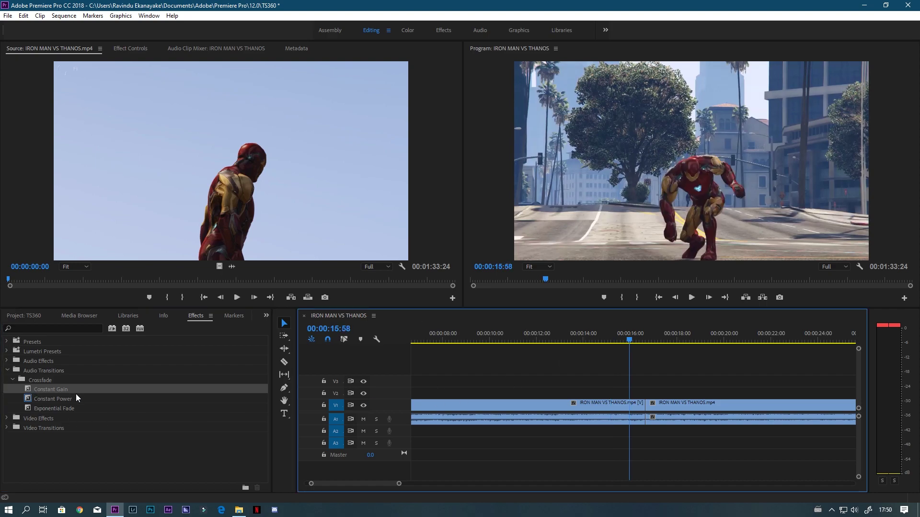
{"action": "left_click_drag", "start_coordinate": [31, 389], "coordinate": [657, 422]}
{"action": "left_click", "coordinate": [658, 420]}
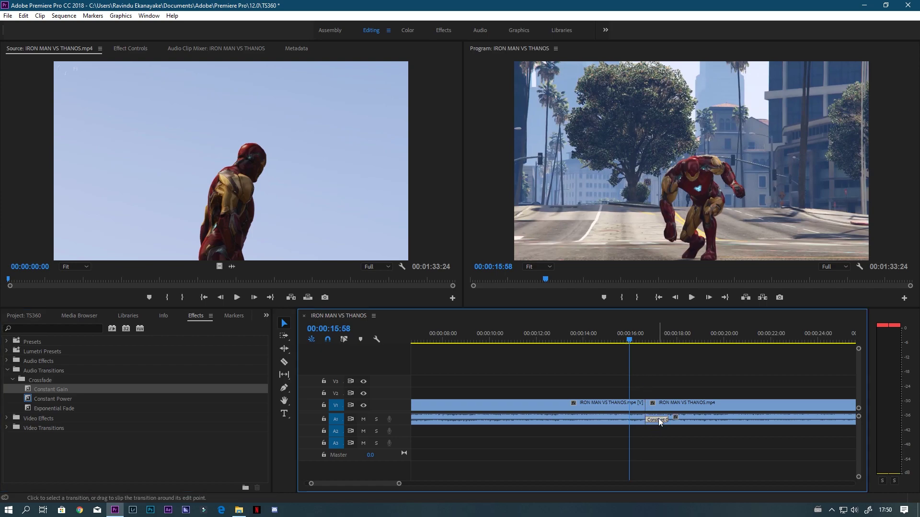
Examine the Constant Gain transition's duration and alignment settings, and the first clip's effect settings, in Effect Controls.
{"action": "left_click", "coordinate": [128, 48]}
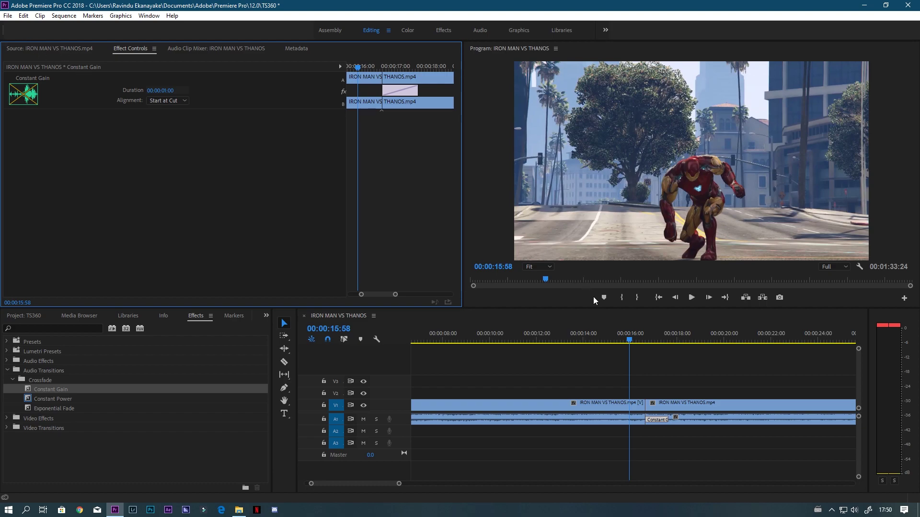
{"action": "left_click", "coordinate": [648, 339]}
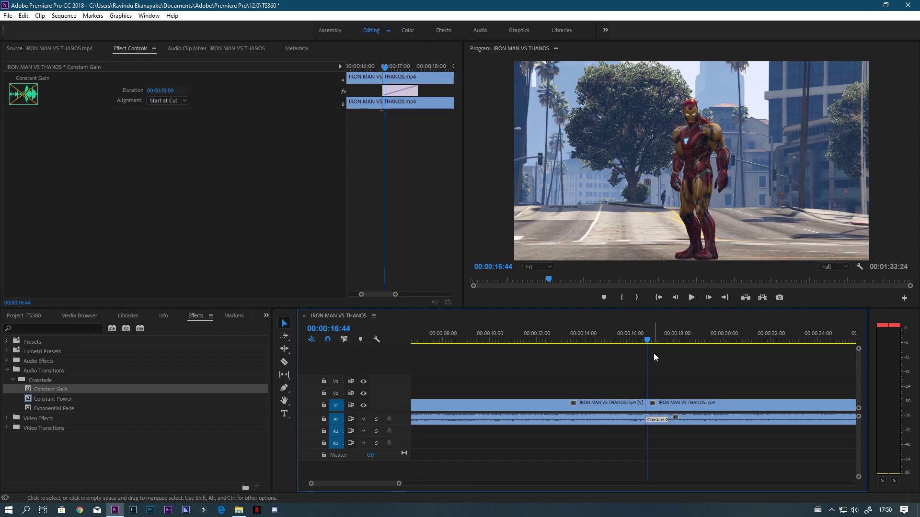
{"action": "mouse_move", "coordinate": [651, 335]}
{"action": "left_mouse_down"}
{"action": "mouse_move", "coordinate": [660, 335]}
{"action": "mouse_move", "coordinate": [642, 332]}
{"action": "mouse_move", "coordinate": [666, 334]}
{"action": "mouse_move", "coordinate": [655, 337]}
{"action": "left_mouse_up"}
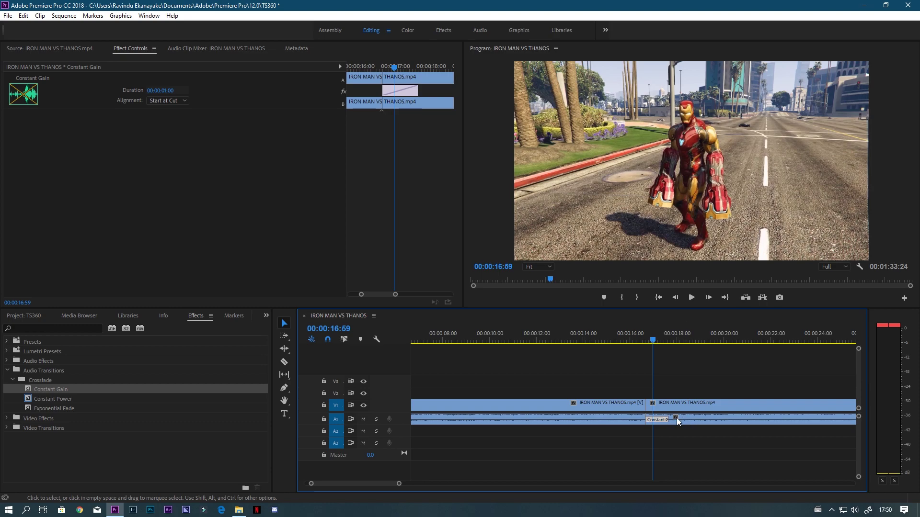
{"action": "left_click_drag", "start_coordinate": [614, 394], "coordinate": [637, 433]}
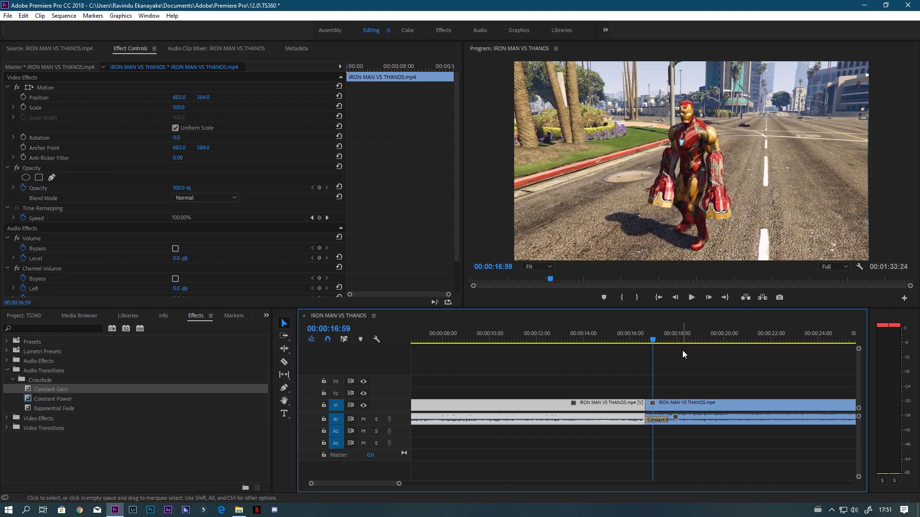
{"action": "left_click", "coordinate": [660, 420]}
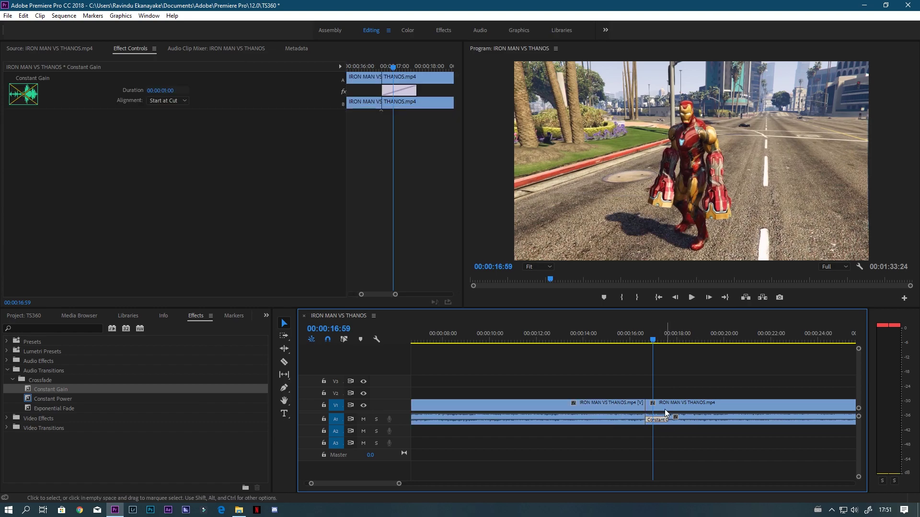
{"action": "left_click_drag", "start_coordinate": [596, 363], "coordinate": [639, 436]}
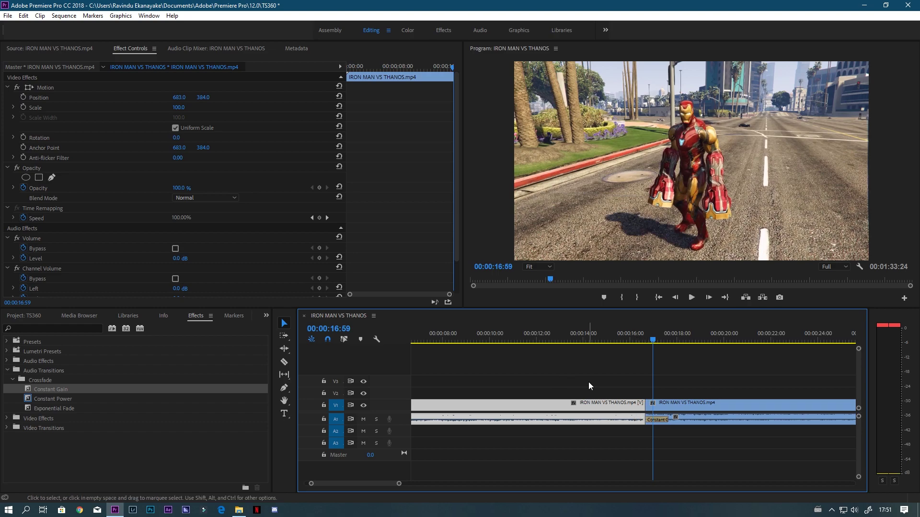
Delete the first clip and apply Constant Gain to the start of the remaining A1 clip with a duration of 00:00:02:26.
{"action": "key", "text": "Delete"}
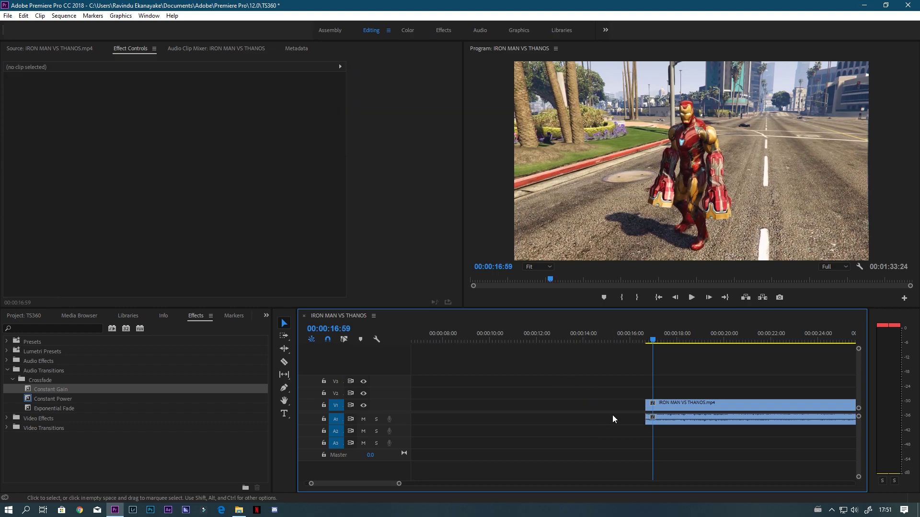
{"action": "left_click", "coordinate": [54, 391]}
{"action": "left_click_drag", "start_coordinate": [54, 391], "coordinate": [702, 421]}
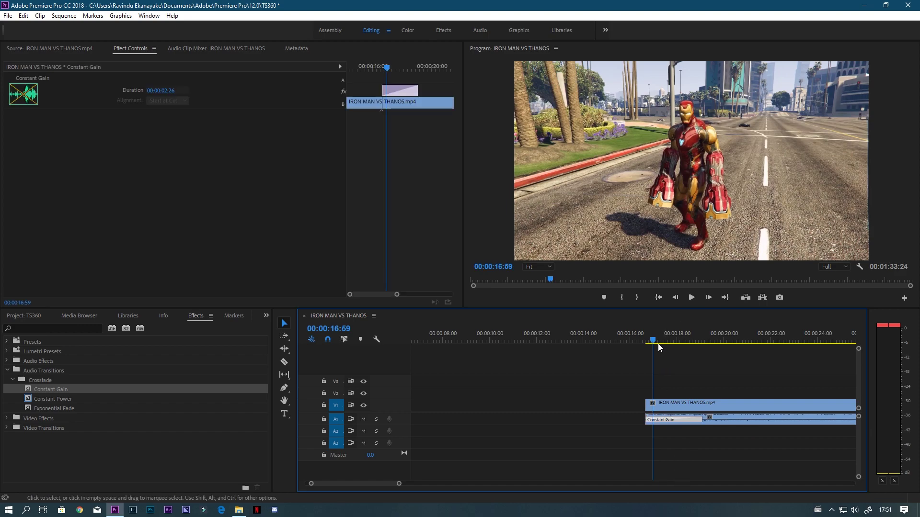
Play the clip's start with the Constant Gain transition, and again with the transition deleted, to compare the audio.
{"action": "left_click", "coordinate": [619, 341]}
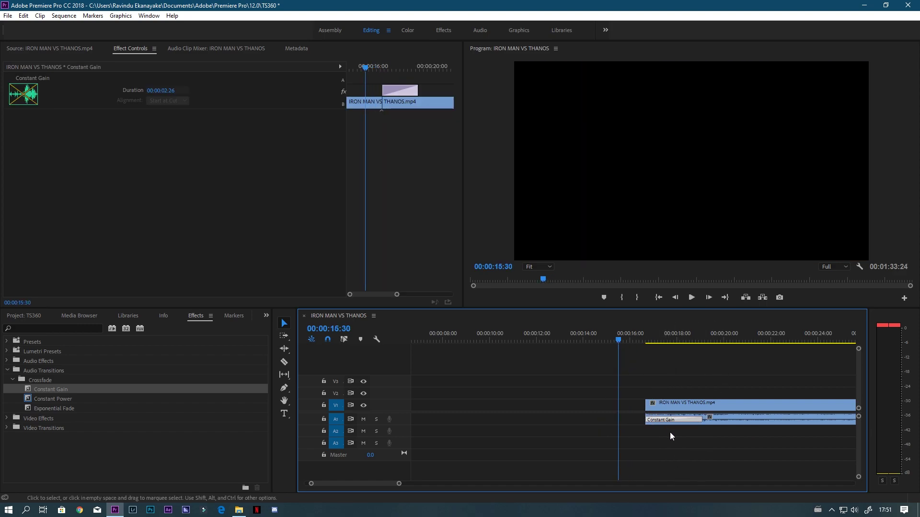
{"action": "key", "text": "space"}
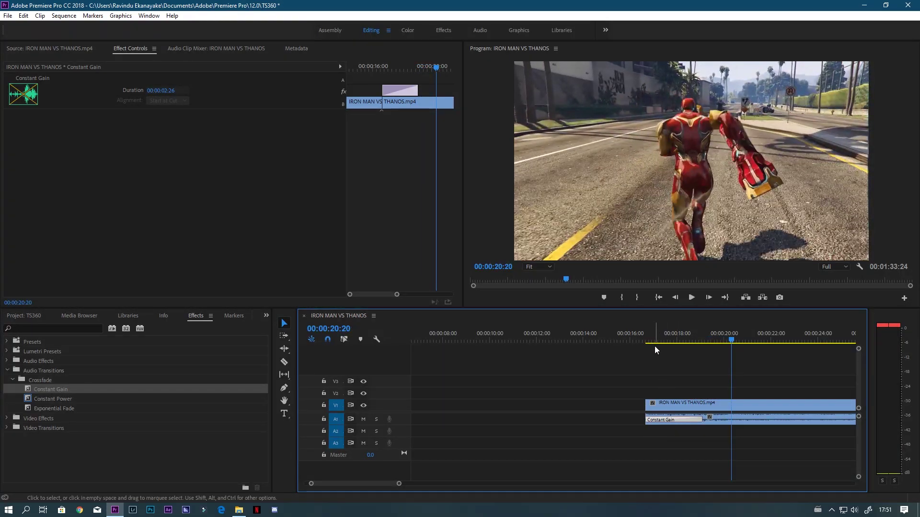
{"action": "key", "text": "Delete"}
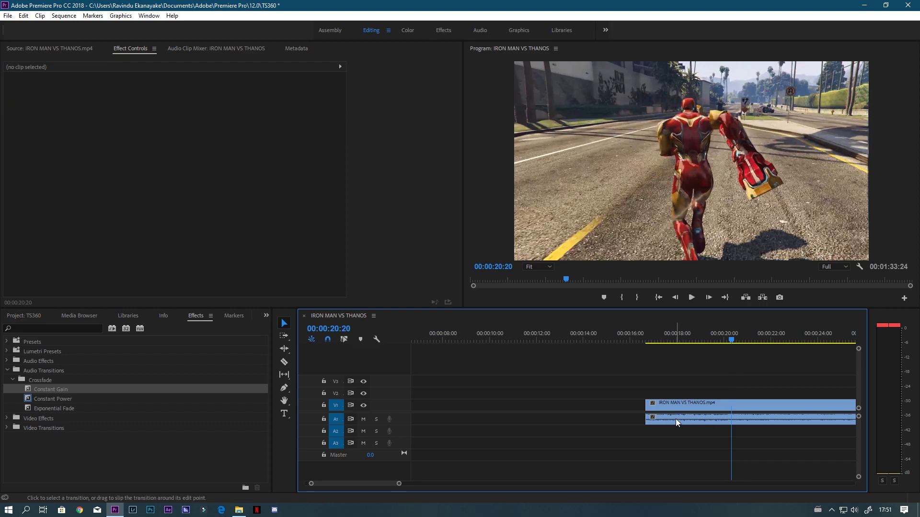
{"action": "left_click", "coordinate": [636, 340]}
{"action": "left_click_drag", "start_coordinate": [636, 340], "coordinate": [633, 340]}
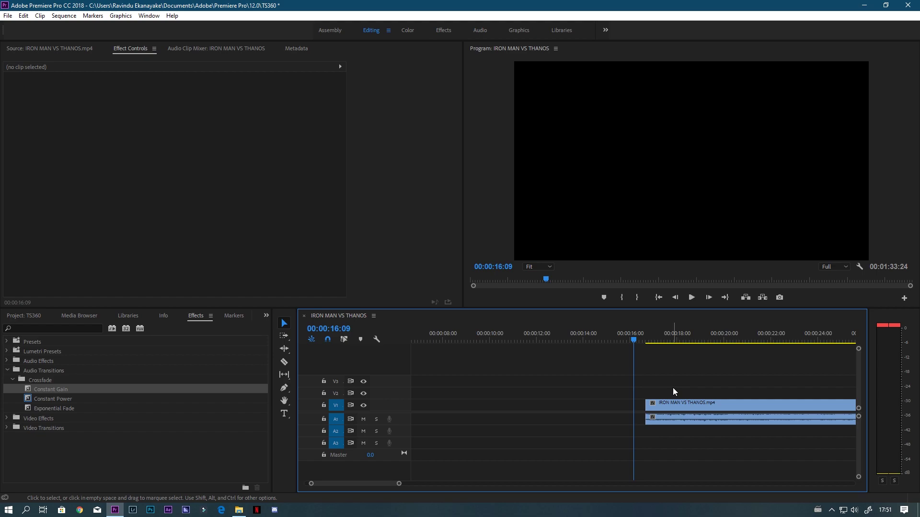
{"action": "key", "text": "space"}
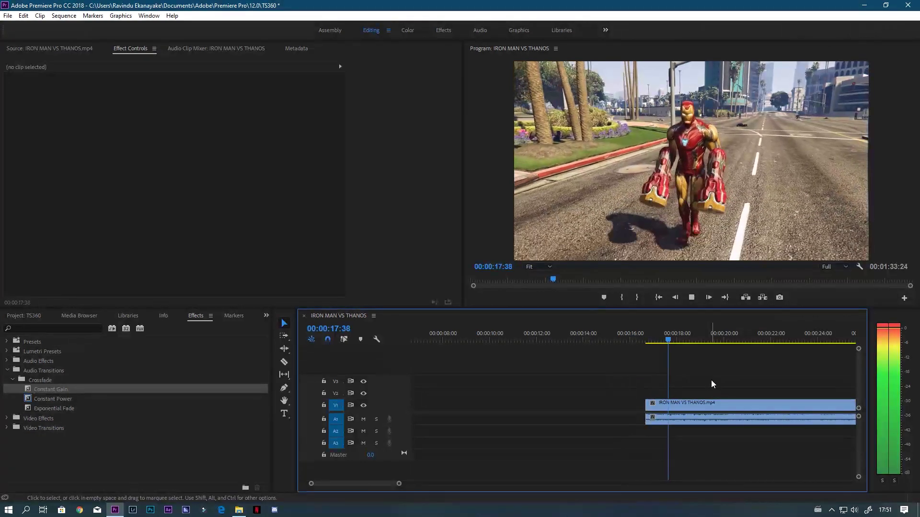
{"action": "key", "text": "space"}
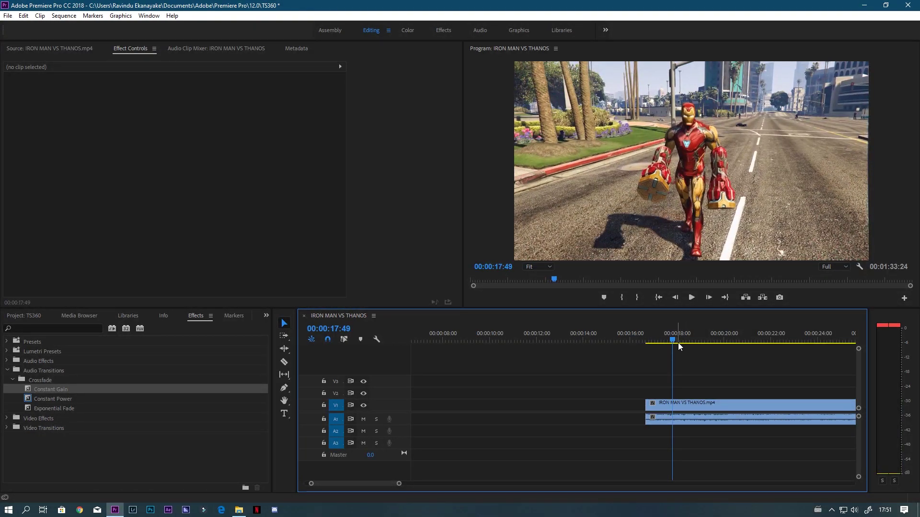
Reapply Constant Gain to the start of the A1 clip with a duration of 00:00:02:59 and play that section.
{"action": "left_click_drag", "start_coordinate": [73, 389], "coordinate": [715, 420]}
{"action": "key", "text": "space"}
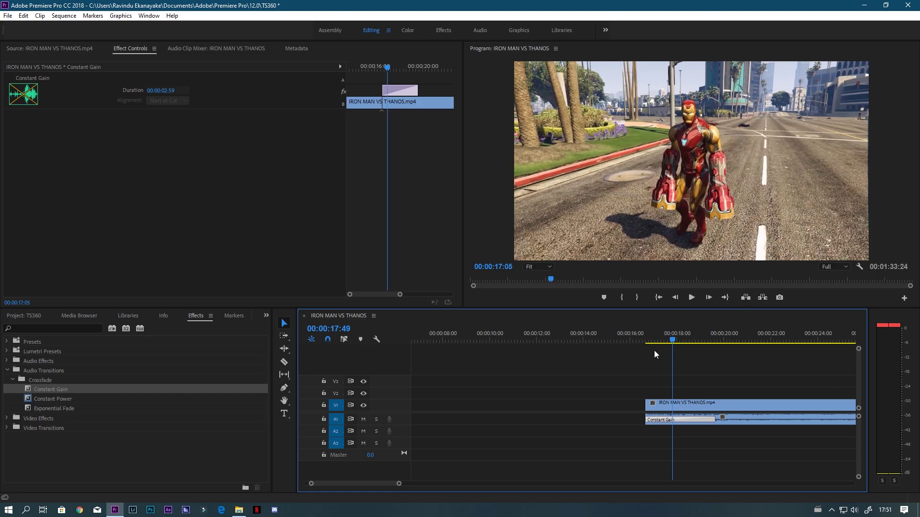
{"action": "left_click", "coordinate": [637, 352]}
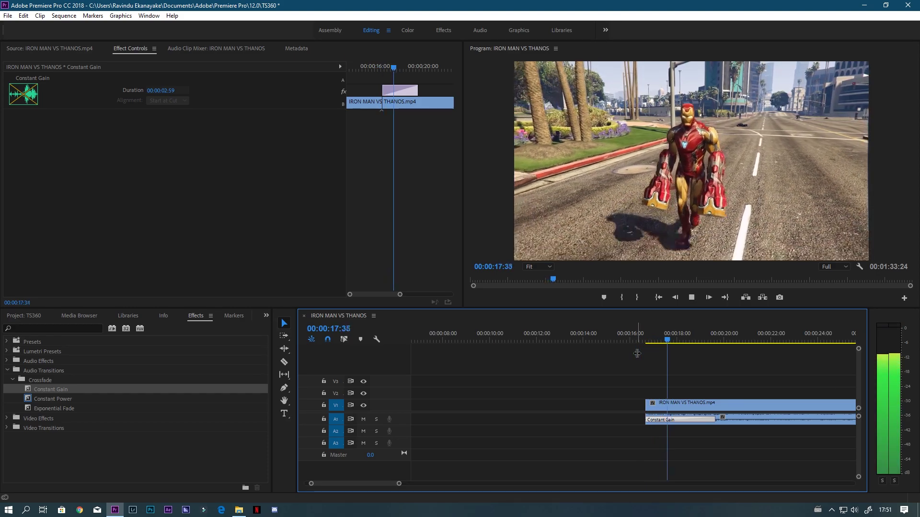
{"action": "key", "text": "space"}
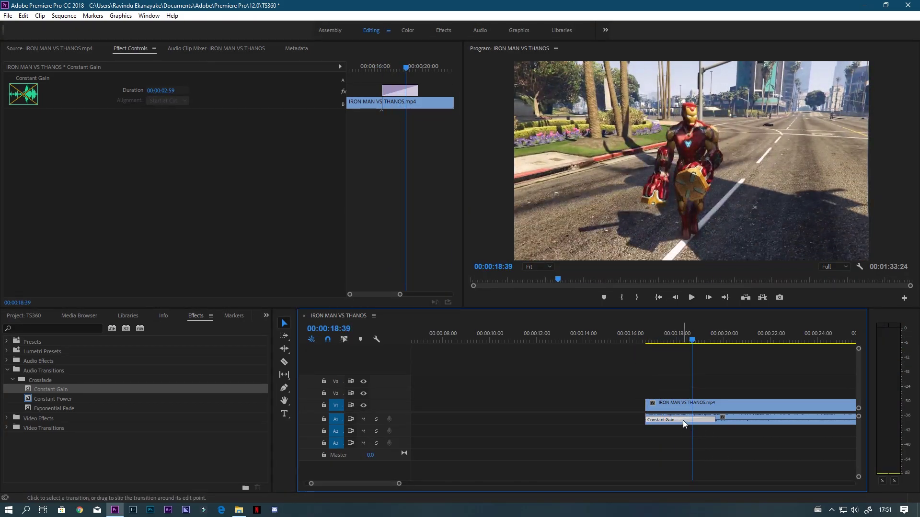
Delete the Constant Gain transition and undo the deletion of the first clip.
{"action": "key", "text": "Delete"}
{"action": "left_click_drag", "start_coordinate": [696, 339], "coordinate": [638, 356]}
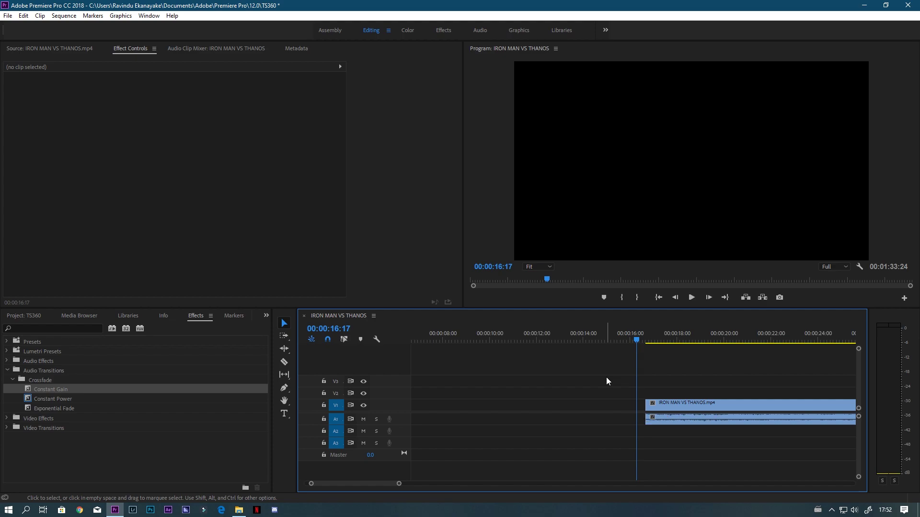
{"action": "key", "text": "ctrl+z"}
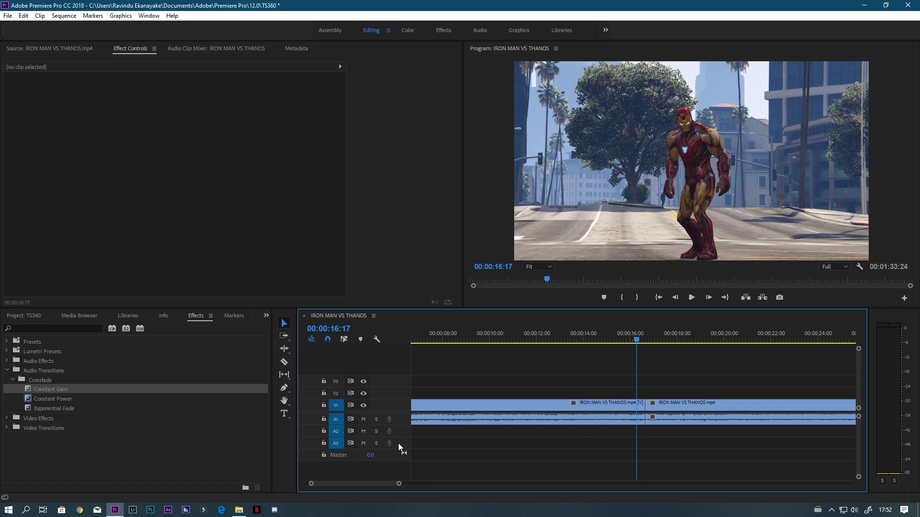
Delete the second clip, after the cut, from V1 and A1.
{"action": "left_click_drag", "start_coordinate": [577, 372], "coordinate": [625, 448]}
{"action": "key", "text": "ctrl+a"}
{"action": "left_click_drag", "start_coordinate": [672, 370], "coordinate": [694, 411]}
{"action": "key", "text": "Delete"}
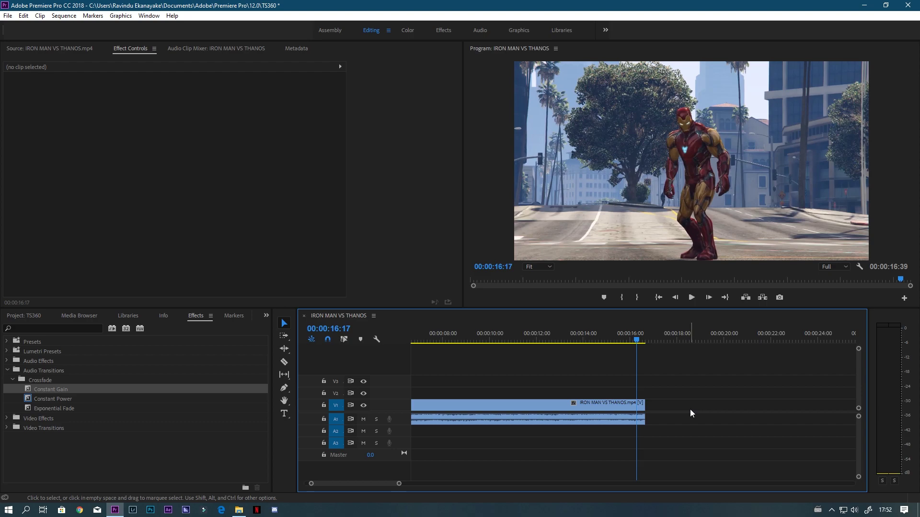
Select the Exponential Fade audio transition and place the playhead at 00:00:14:29, shortly before the clip's end.
{"action": "left_click_drag", "start_coordinate": [639, 341], "coordinate": [583, 369]}
{"action": "left_click", "coordinate": [46, 410]}
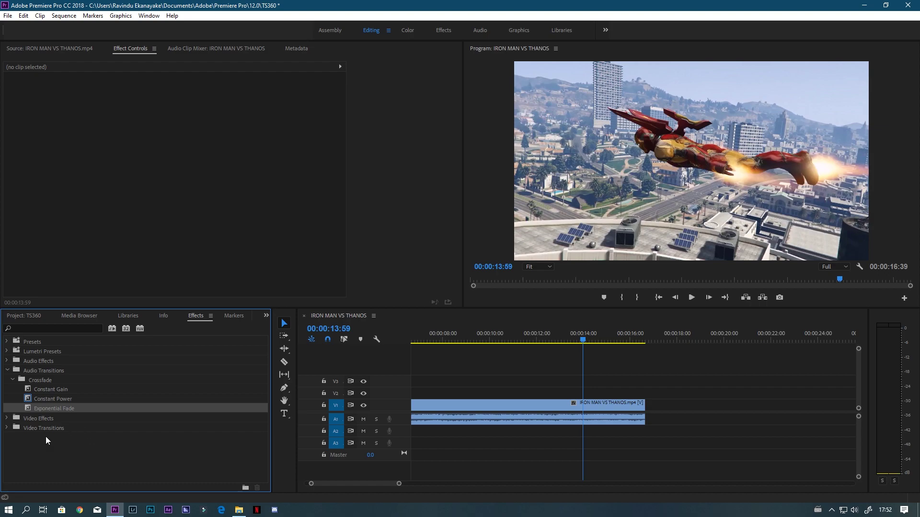
{"action": "left_click", "coordinate": [620, 373]}
{"action": "mouse_move", "coordinate": [607, 338]}
{"action": "left_mouse_down"}
{"action": "mouse_move", "coordinate": [627, 342]}
{"action": "mouse_move", "coordinate": [596, 350]}
{"action": "left_mouse_up"}
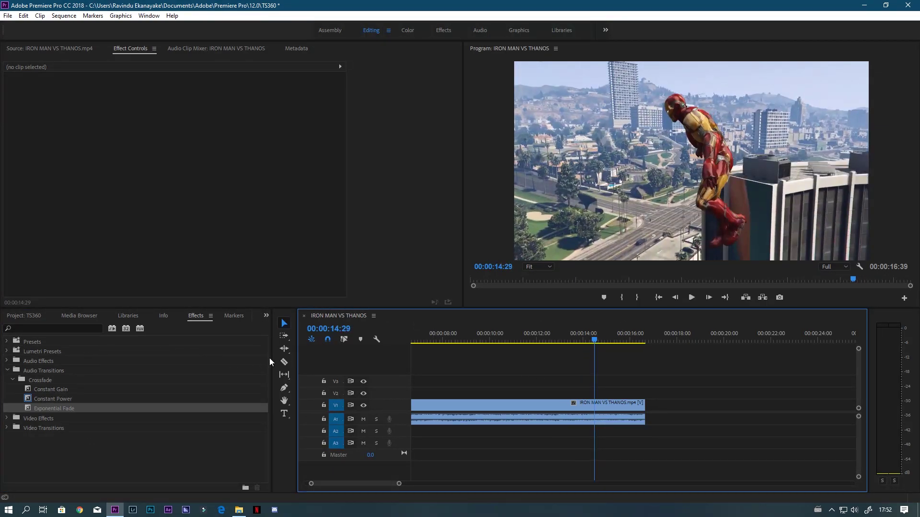
Try Exponential Fade at the end of the A1 clip, undo it, and play the ending without the fade.
{"action": "key", "text": "ctrl+s"}
{"action": "left_click_drag", "start_coordinate": [27, 409], "coordinate": [633, 421]}
{"action": "key", "text": "ctrl+z"}
{"action": "key", "text": "space"}
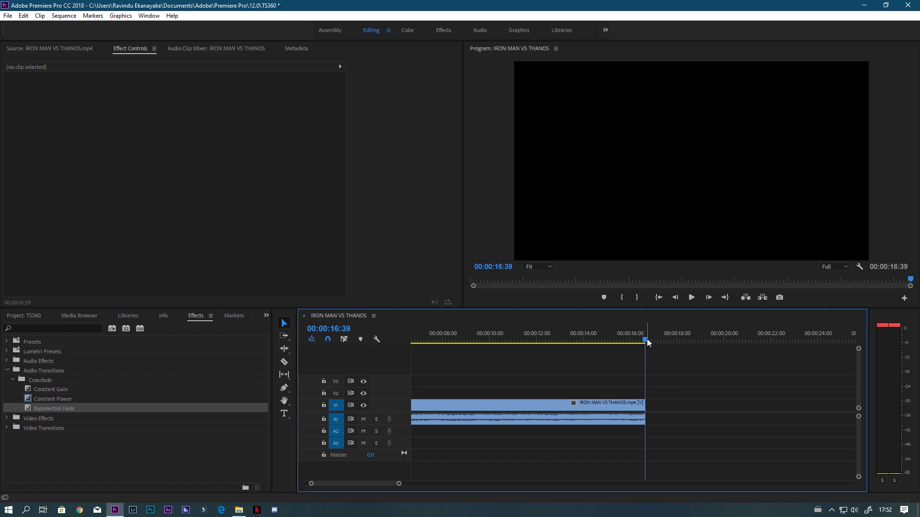
Apply Exponential Fade to the end of the A1 clip, lengthen it to 00:00:01:34, and play the ending.
{"action": "left_click_drag", "start_coordinate": [647, 342], "coordinate": [609, 345]}
{"action": "left_click_drag", "start_coordinate": [50, 408], "coordinate": [625, 421]}
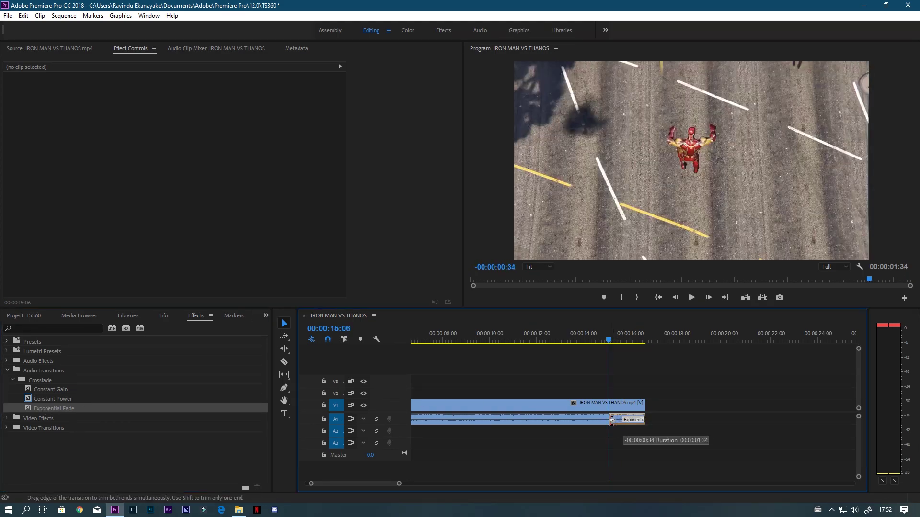
{"action": "left_click", "coordinate": [626, 420]}
{"action": "left_click_drag", "start_coordinate": [607, 341], "coordinate": [595, 339]}
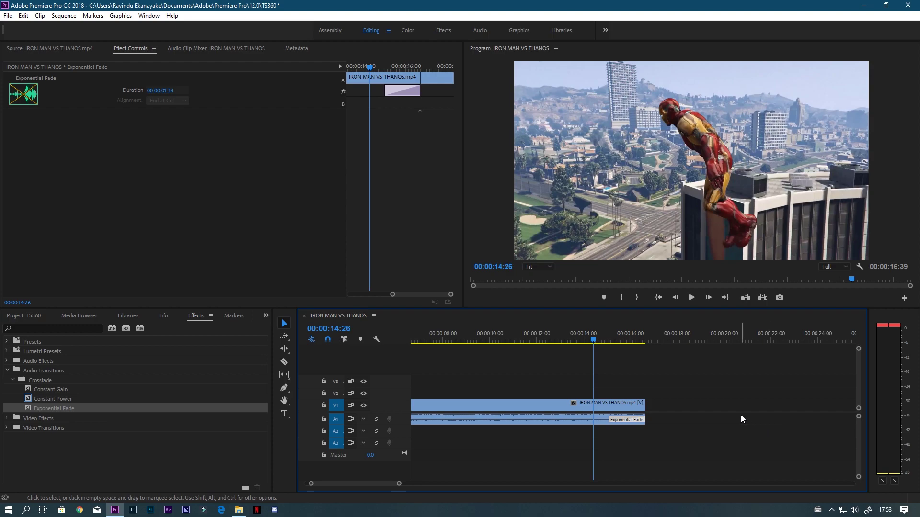
{"action": "key", "text": "space"}
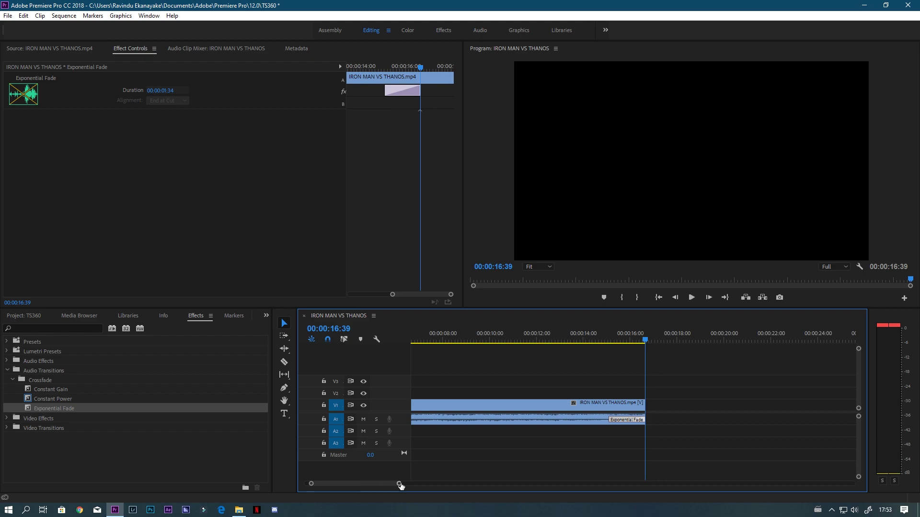
Deselect the Exponential Fade transition and collapse the Audio Transitions category.
{"action": "left_click_drag", "start_coordinate": [399, 484], "coordinate": [419, 485]}
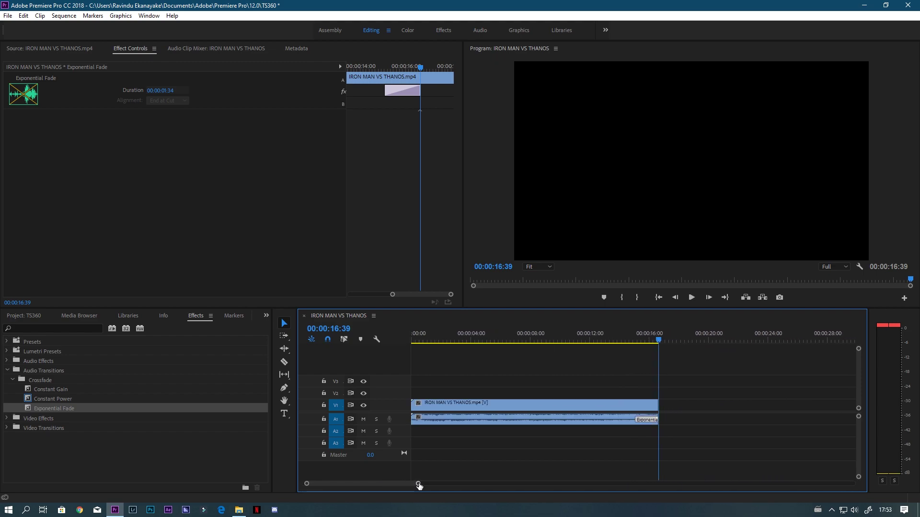
{"action": "left_click", "coordinate": [688, 420]}
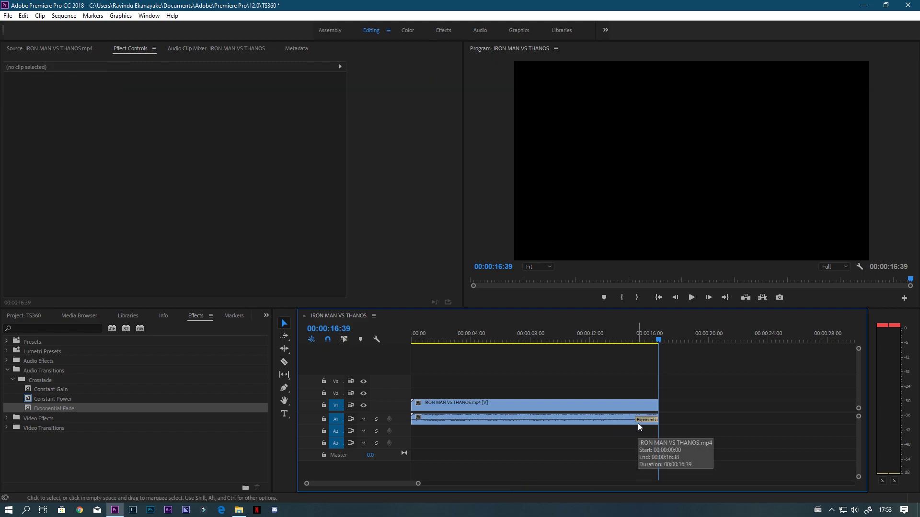
{"action": "left_click_drag", "start_coordinate": [708, 377], "coordinate": [649, 433]}
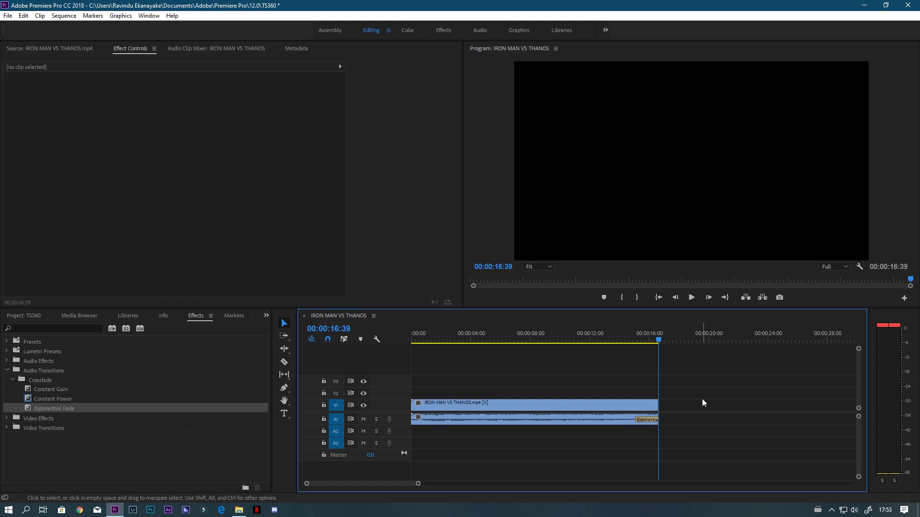
{"action": "left_click", "coordinate": [8, 371]}
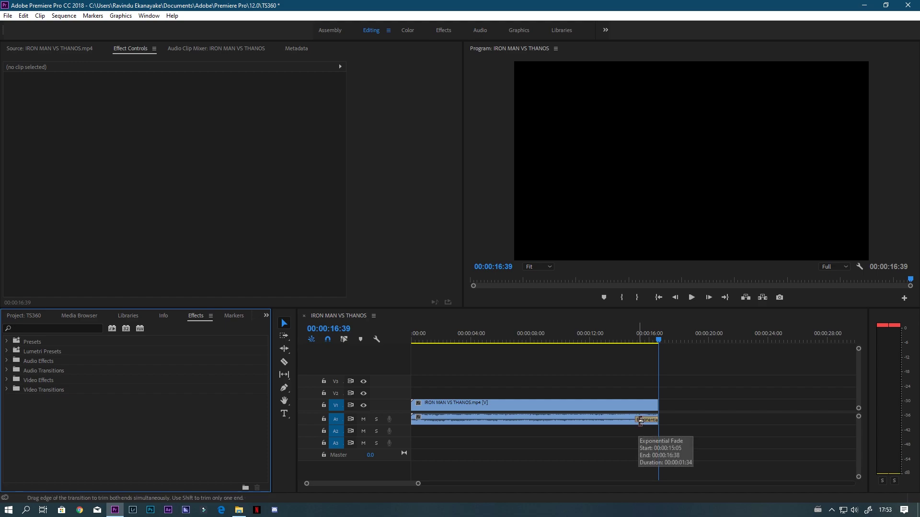
{"action": "left_click", "coordinate": [609, 348]}
{"action": "mouse_move", "coordinate": [605, 339]}
{"action": "left_mouse_down"}
{"action": "mouse_move", "coordinate": [597, 343]}
{"action": "mouse_move", "coordinate": [642, 348]}
{"action": "mouse_move", "coordinate": [615, 341]}
{"action": "left_mouse_up"}
{"action": "left_click", "coordinate": [521, 338]}
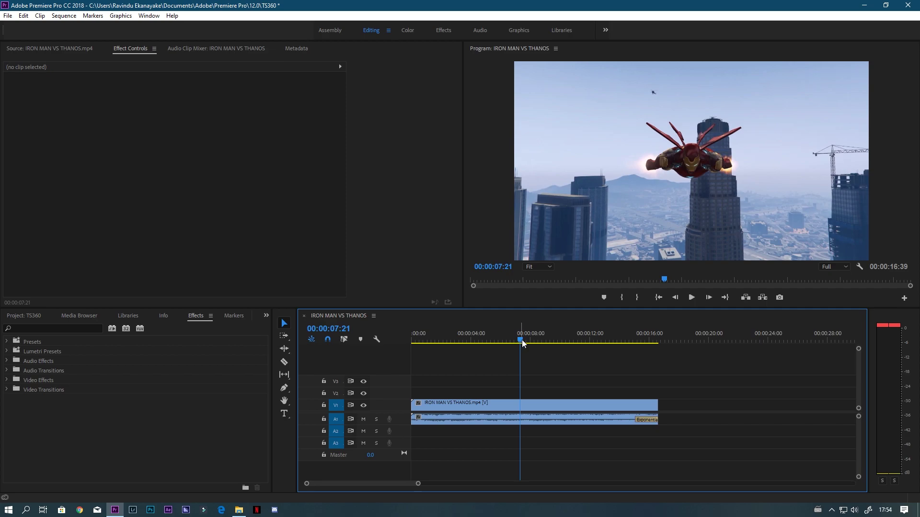
{"action": "left_click_drag", "start_coordinate": [519, 340], "coordinate": [593, 392]}
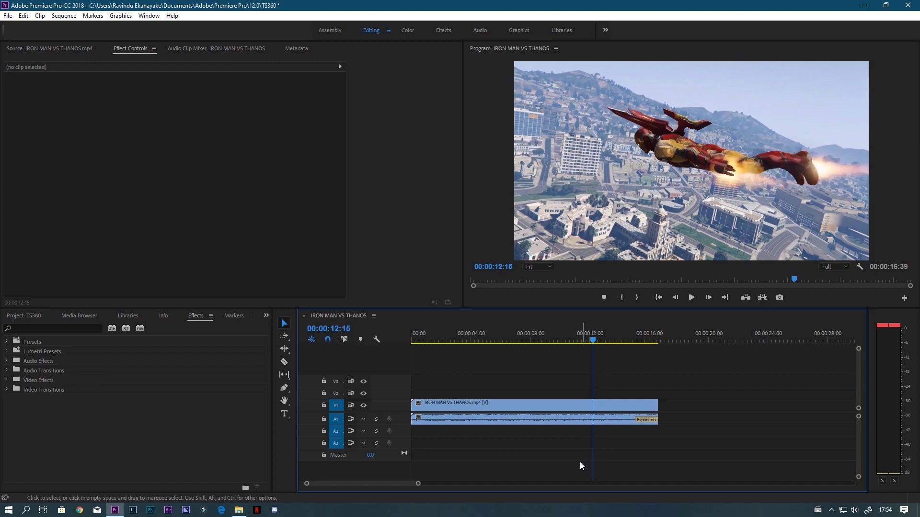
{"action": "left_click", "coordinate": [403, 107]}
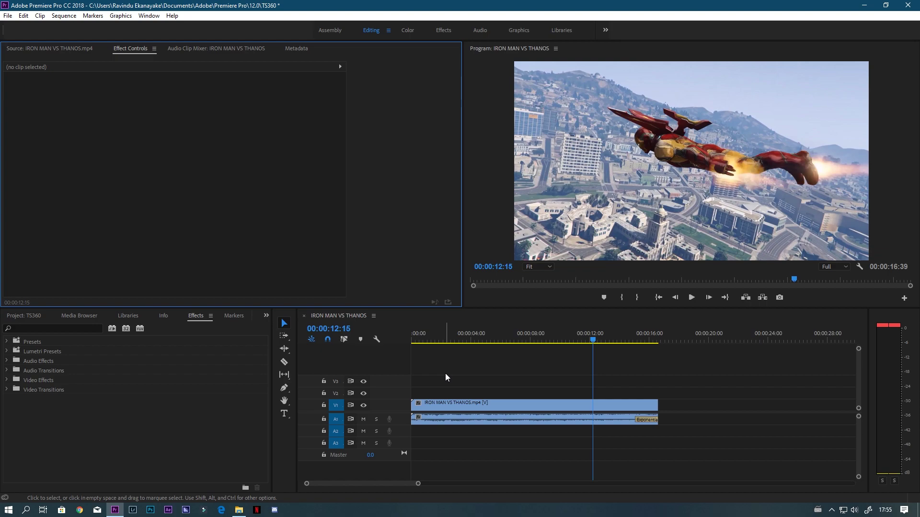
{"action": "left_click_drag", "start_coordinate": [594, 341], "coordinate": [615, 357]}
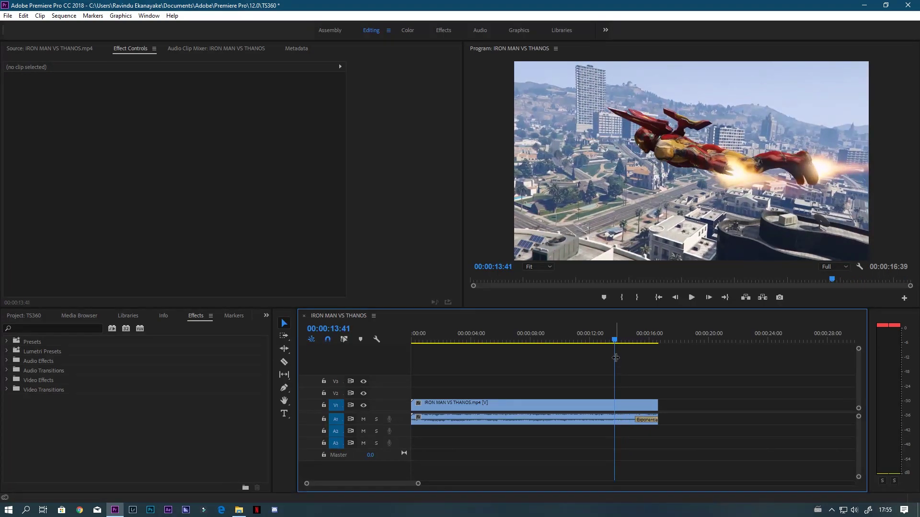